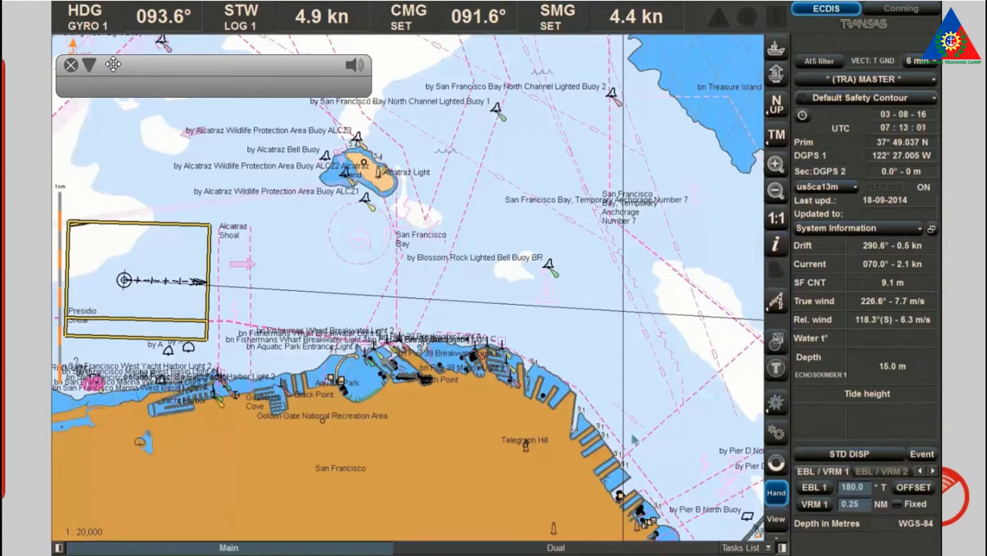
- Load the Around Alcatraz route for monitoring through the Monitoring task
left_click(741, 548)
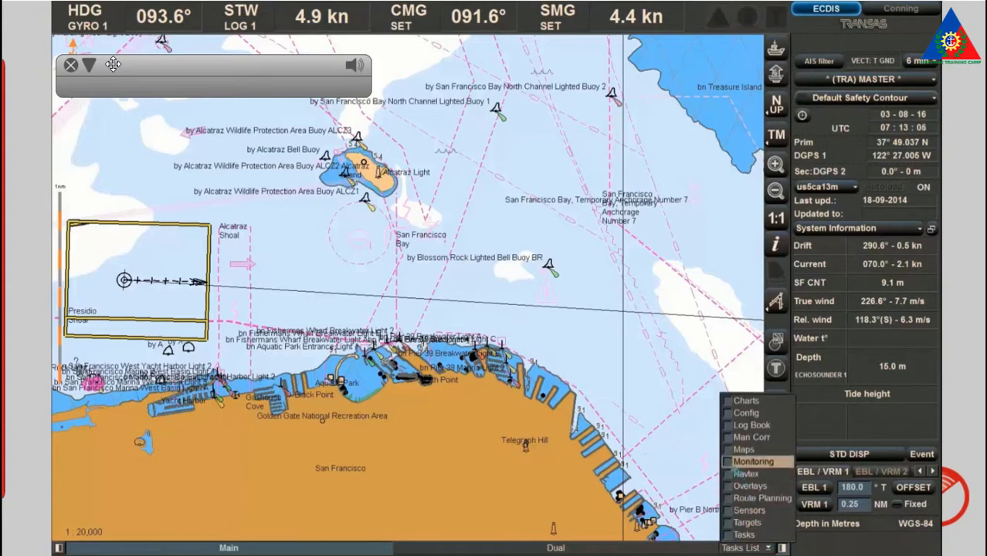
left_click(728, 463)
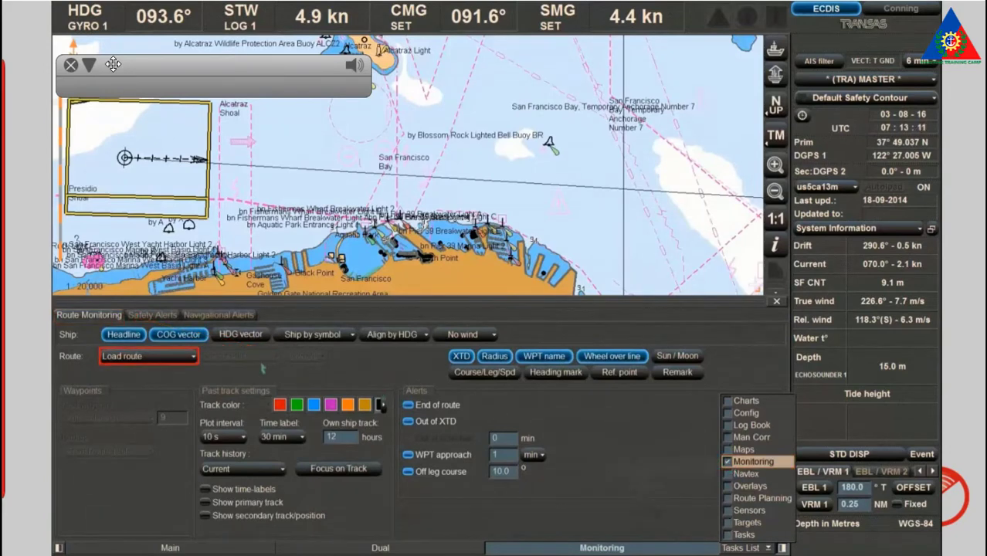
left_click(194, 360)
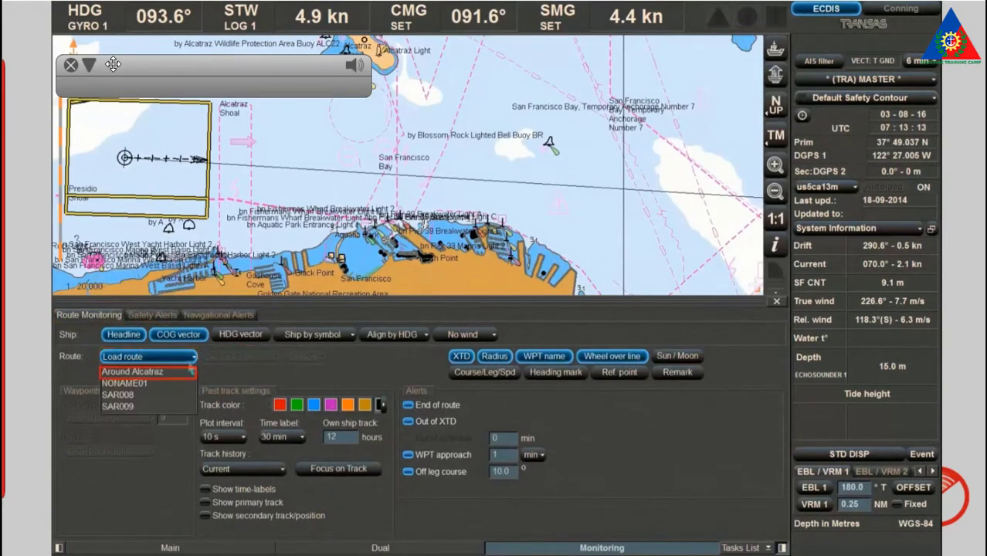
left_click(169, 374)
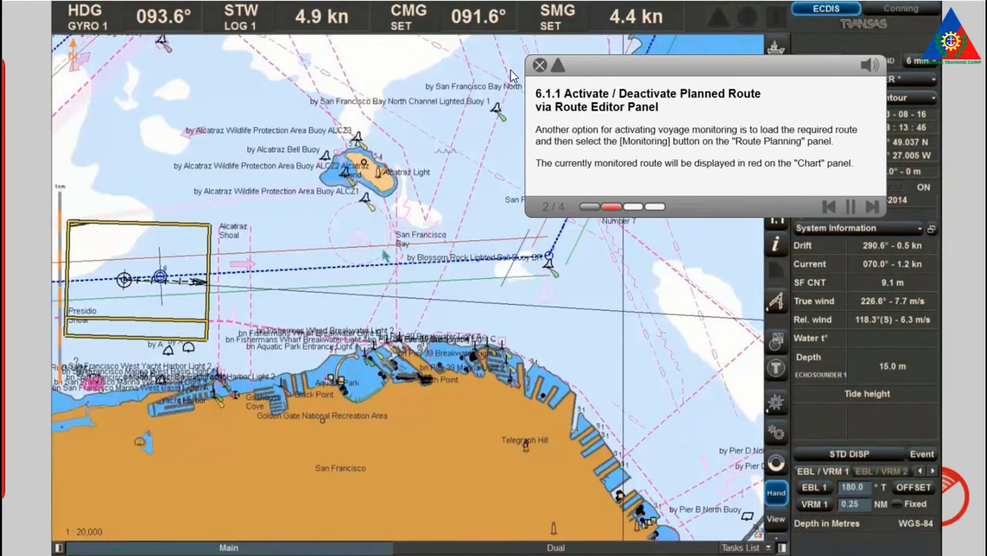
- Collapse the topic 6.1.1 instruction notes and start the next topic, 6.1.2 Display of Active Route Data & Alerts
left_click(559, 68)
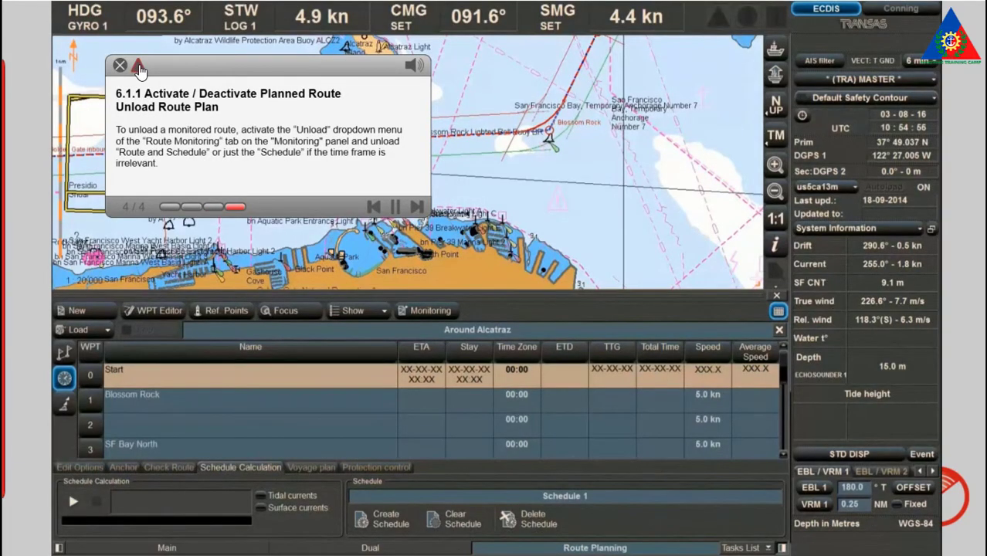
left_click(138, 67)
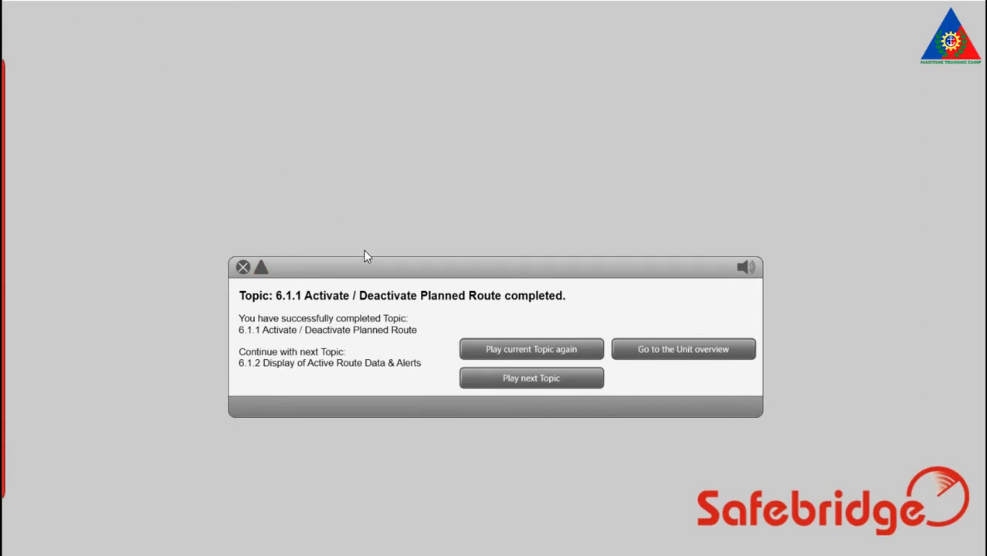
left_click(496, 380)
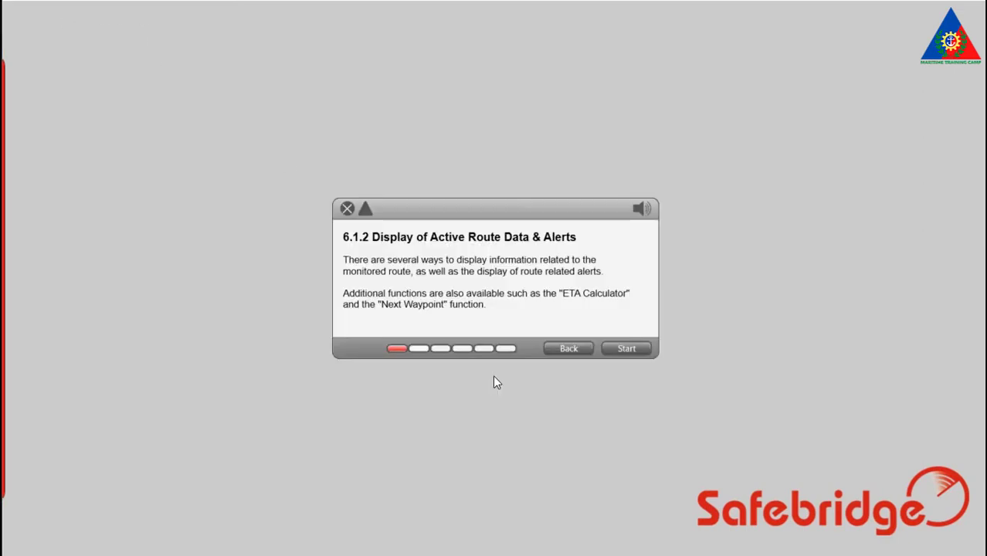
left_click(614, 352)
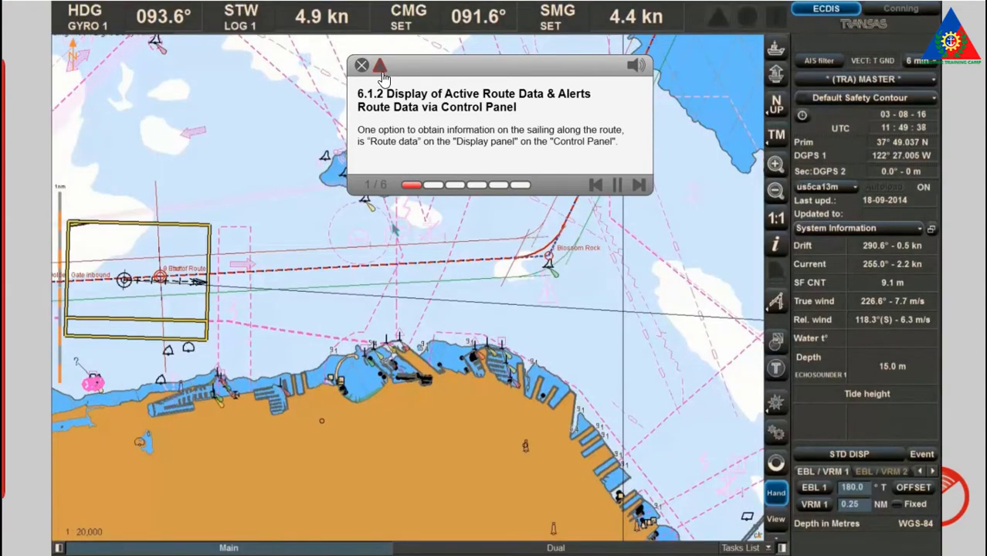
- Collapse the route data notes and show the monitored route's data on the Route page of the Conning sidebar
left_click(381, 68)
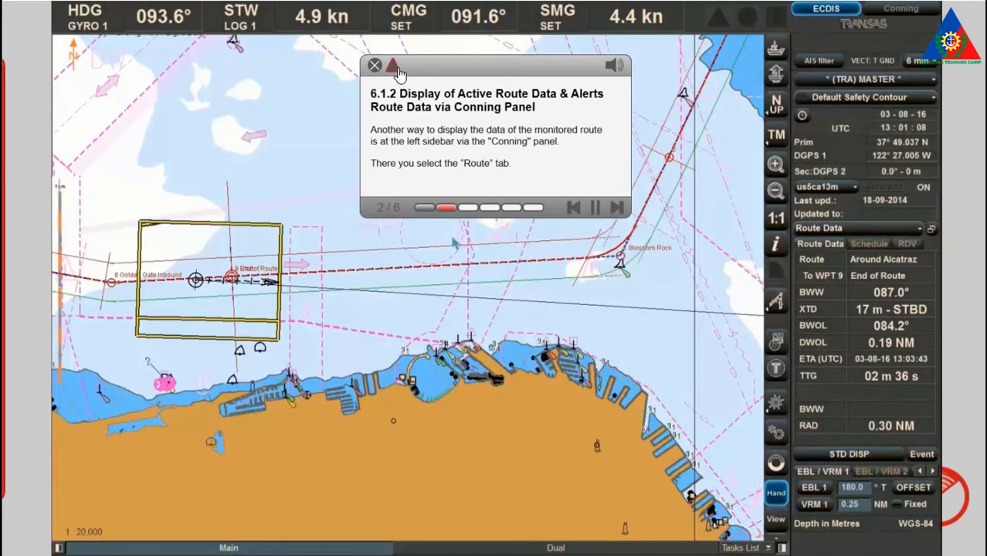
left_click(393, 66)
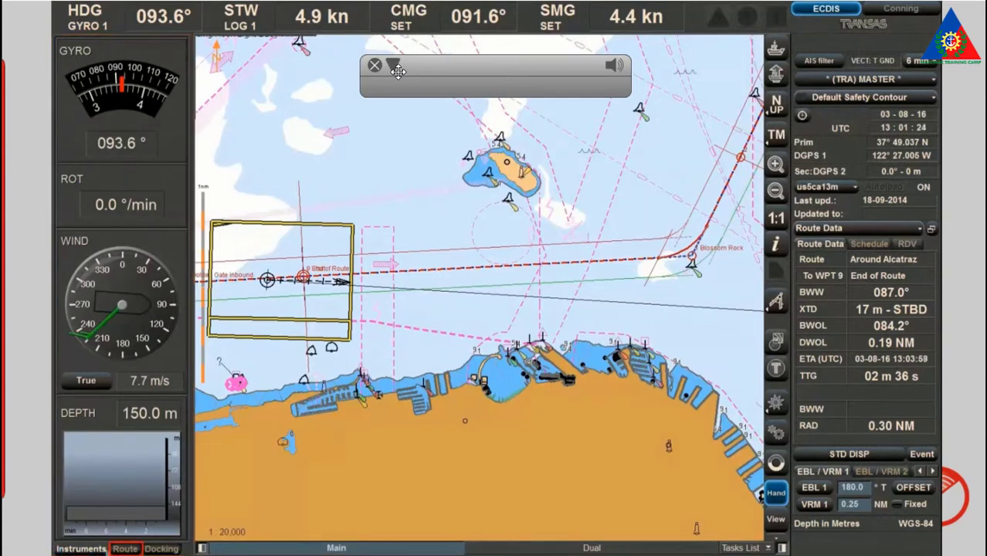
left_click(125, 550)
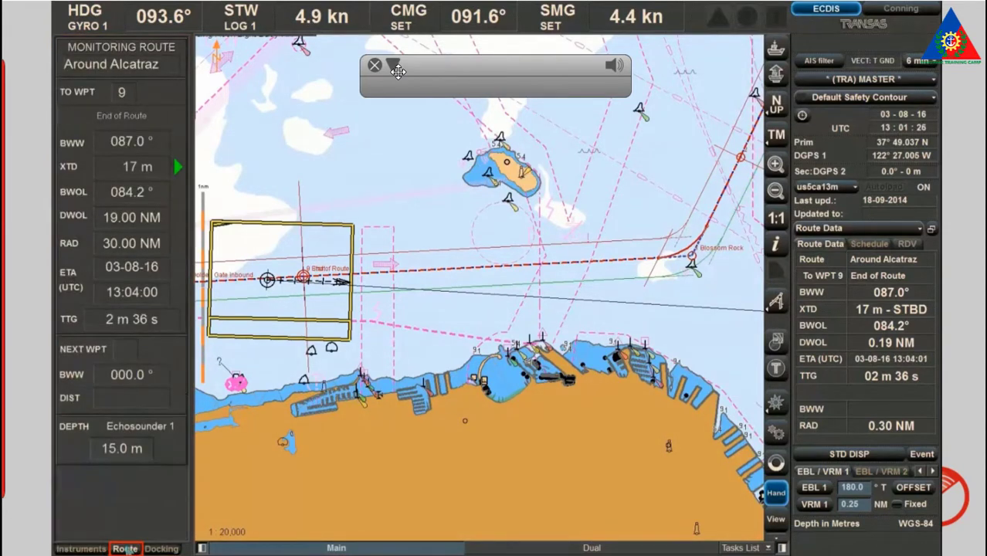
left_click(394, 66)
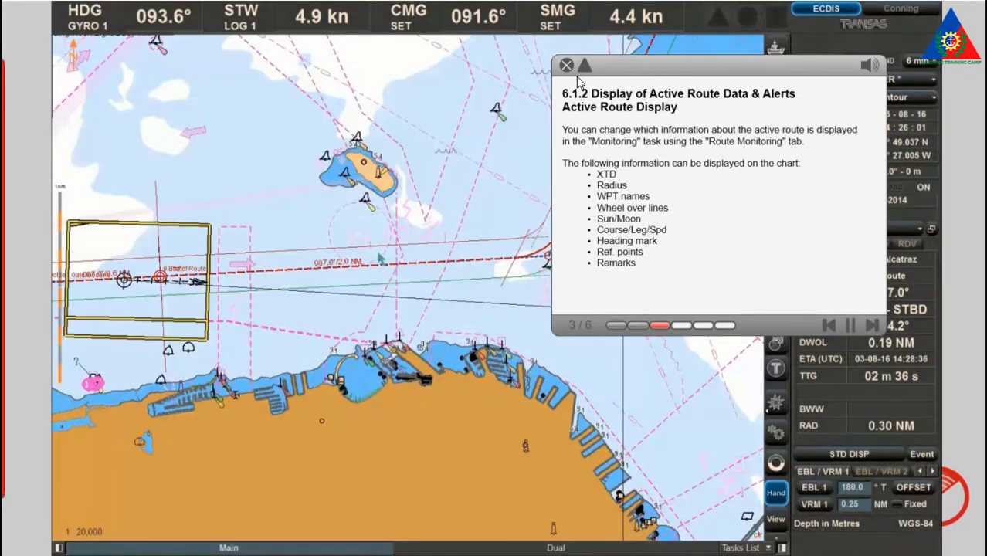
- Collapse the Active Route Display note and open the Monitoring task with its Route Monitoring settings
left_click(584, 66)
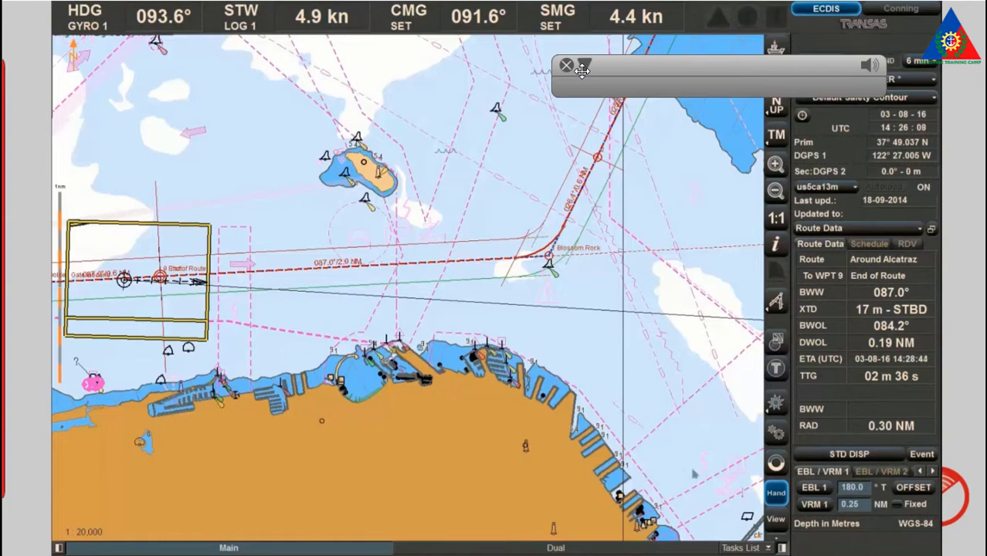
left_click(768, 548)
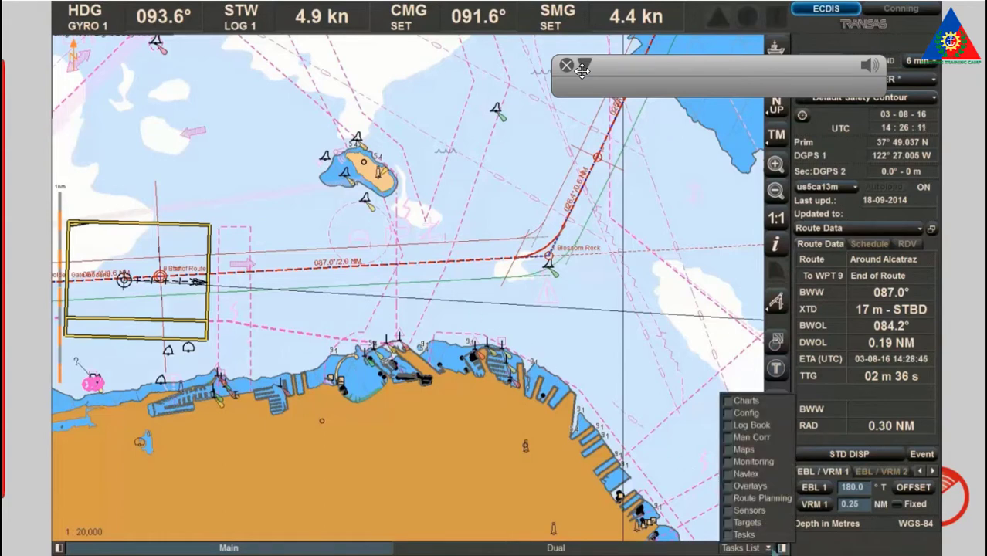
left_click(753, 462)
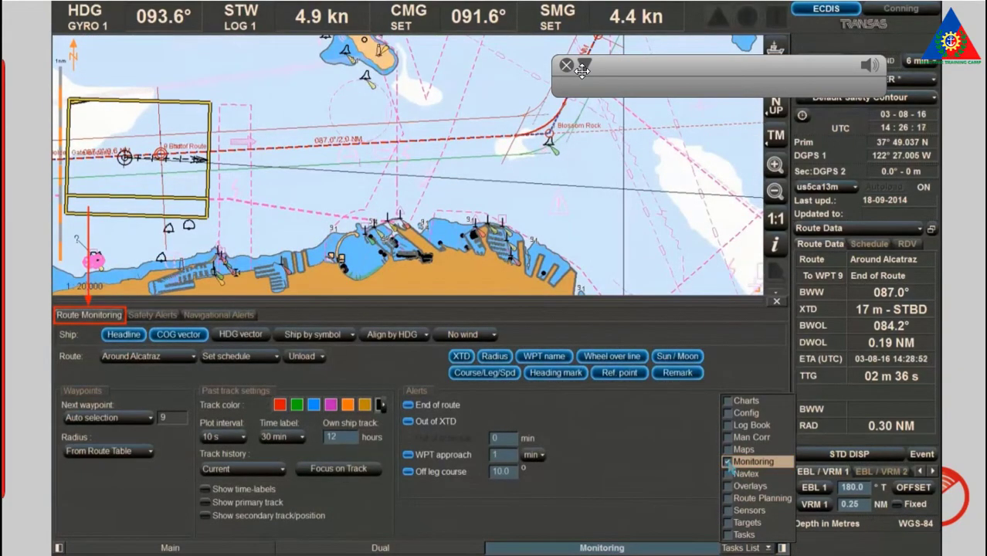
left_click(663, 469)
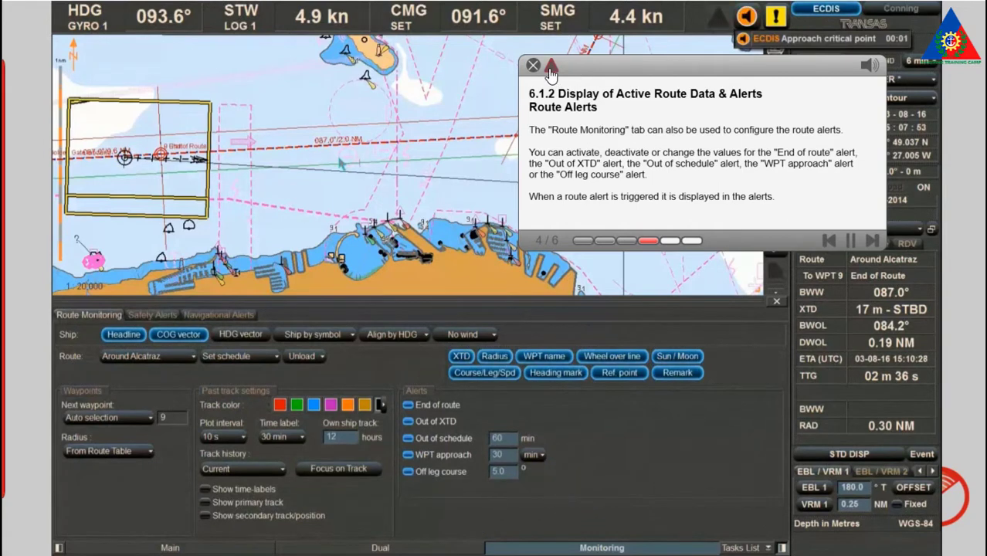
- Collapse the Route Alerts and Next Waypoint notes, moving the Route Alerts note clear of the alert display
left_click(551, 68)
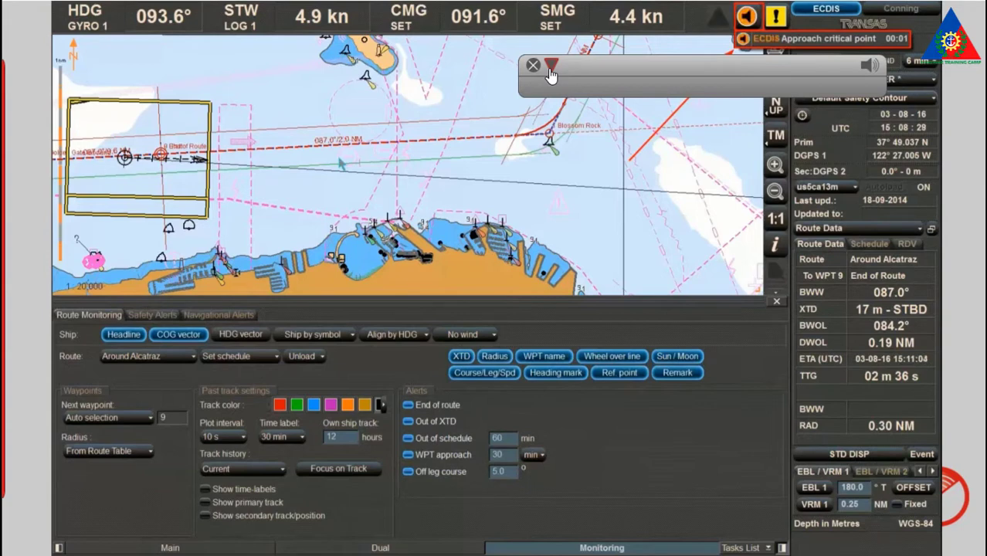
left_click_drag(590, 66, 239, 58)
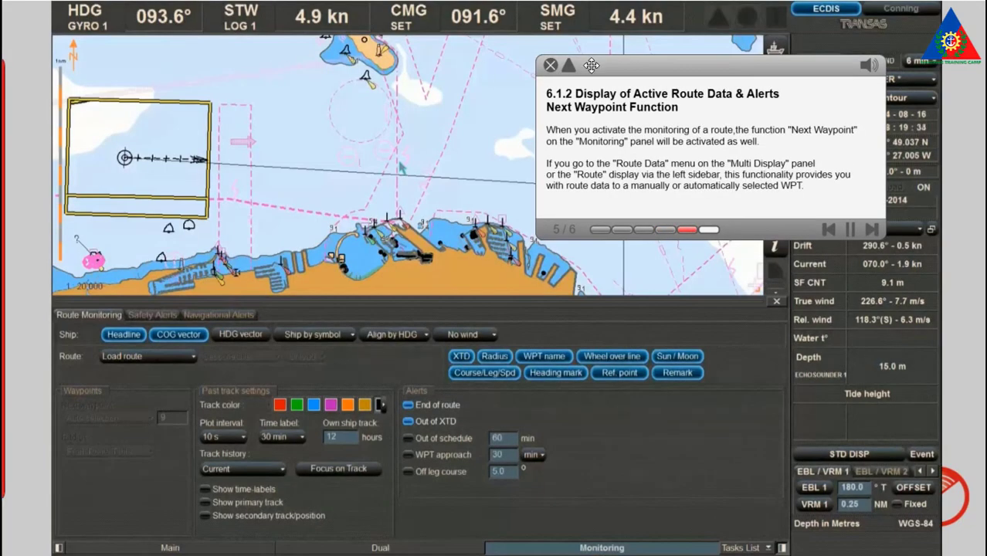
left_click(569, 70)
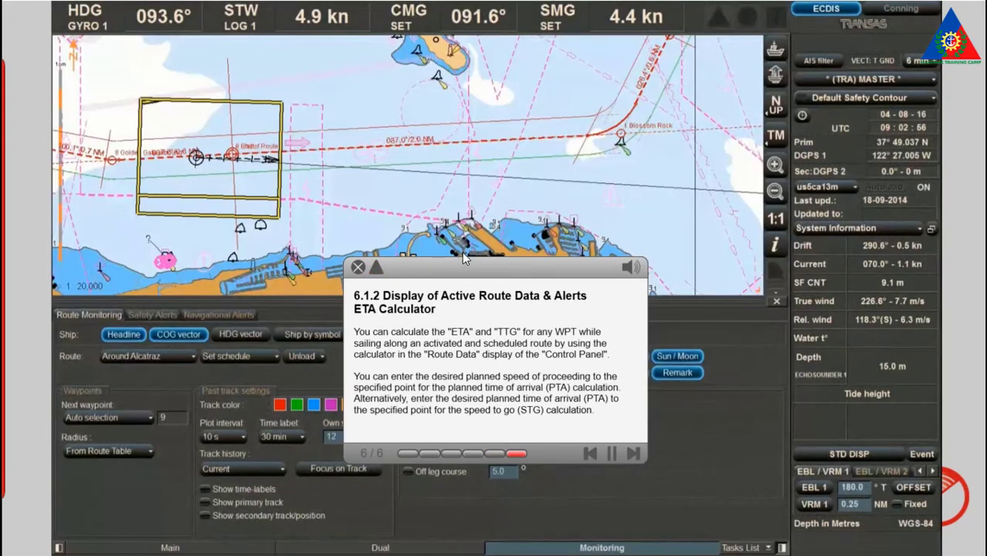
- Collapse the ETA Calculator note and switch the control panel display from System Information to Route Data
left_click(377, 266)
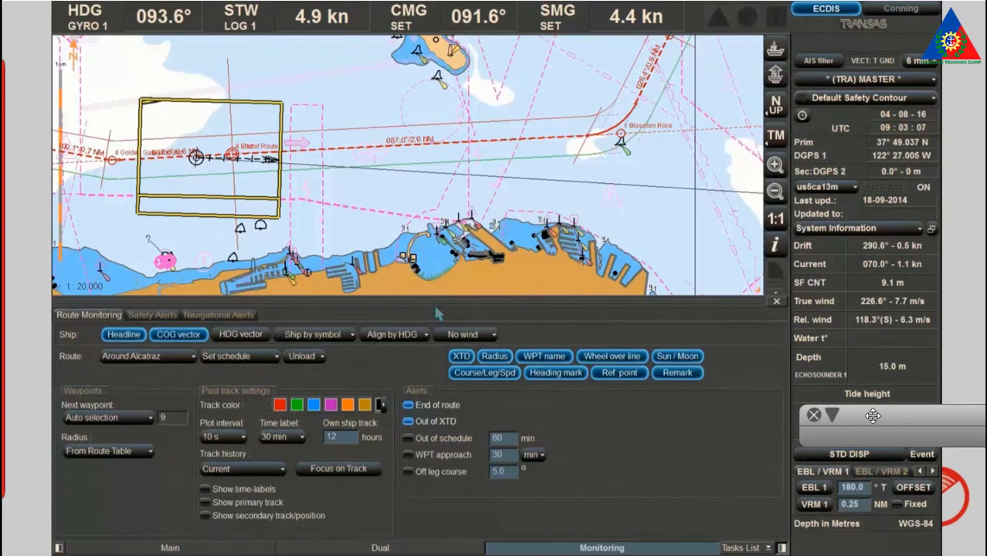
left_click(921, 229)
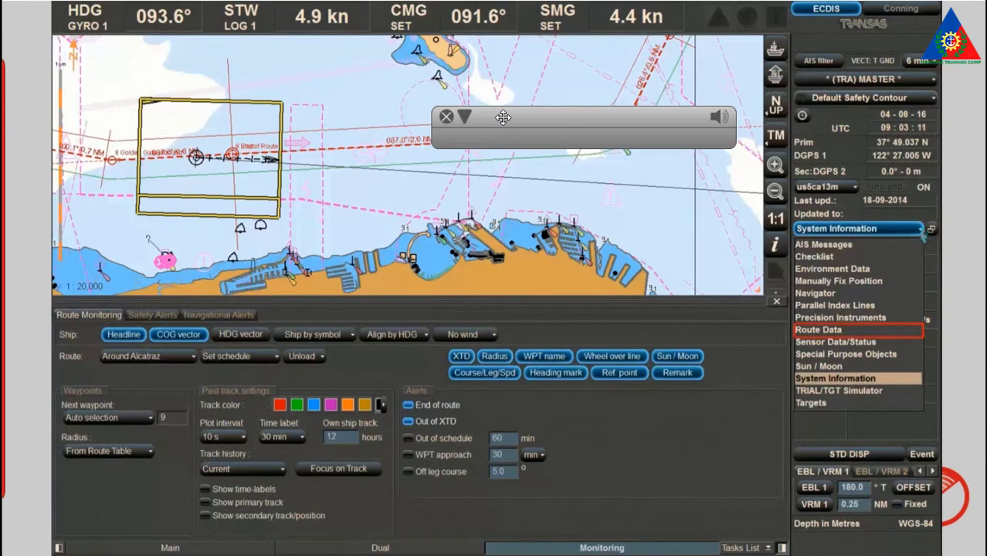
left_click(850, 329)
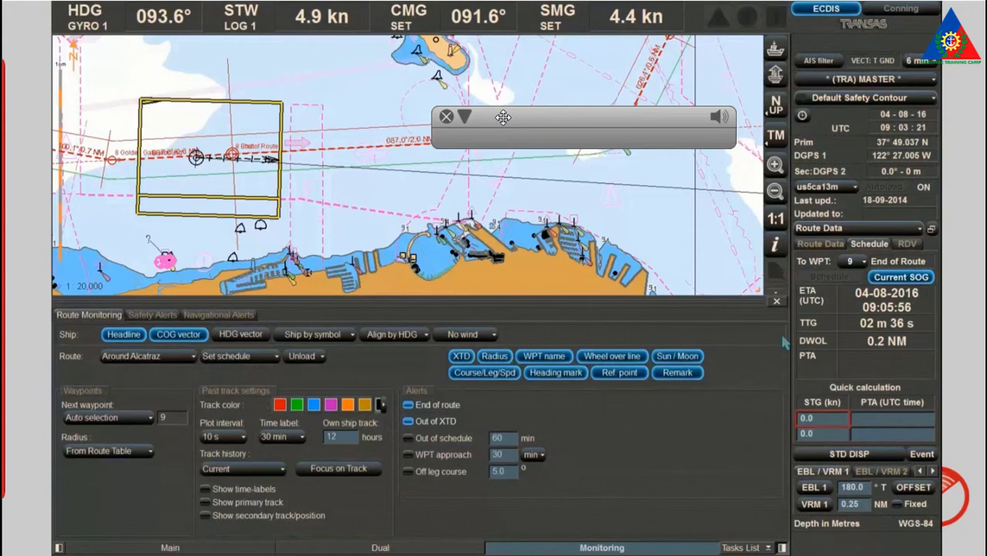
- In the schedule's first quick calculation row, set the STG to 4 kn and enter 30 as the PTA minutes
left_click(804, 416)
type("4")
key("Return")
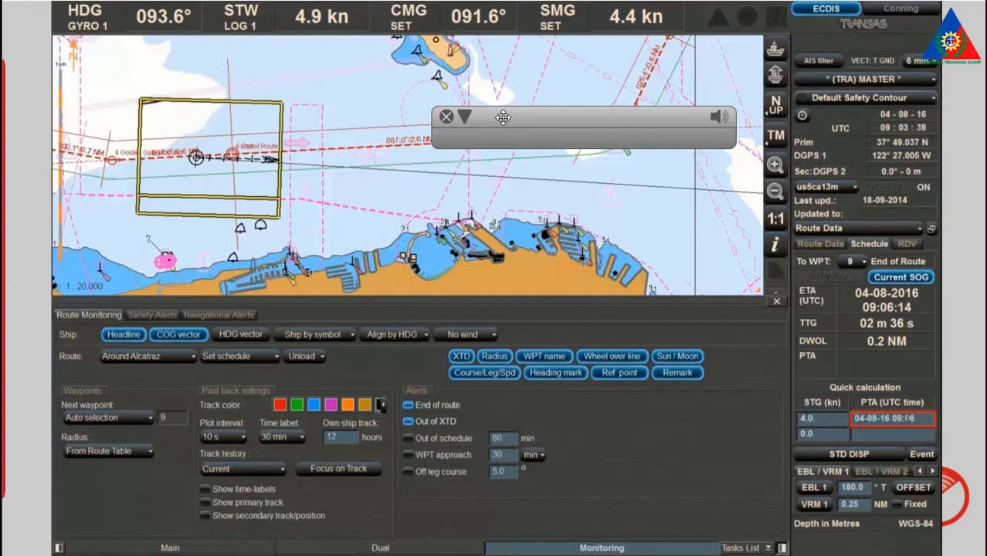
double_click(909, 418)
type("30")
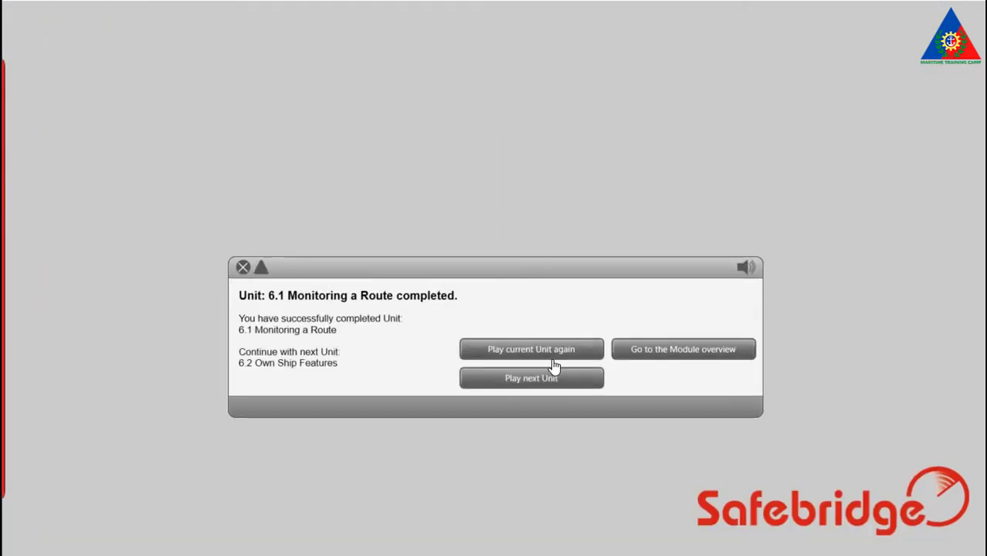
- Continue to unit 6.2 Own Ship Features, start topic 6.2.1 Own Ship Symbol and collapse its Ship Symbol note
left_click(554, 377)
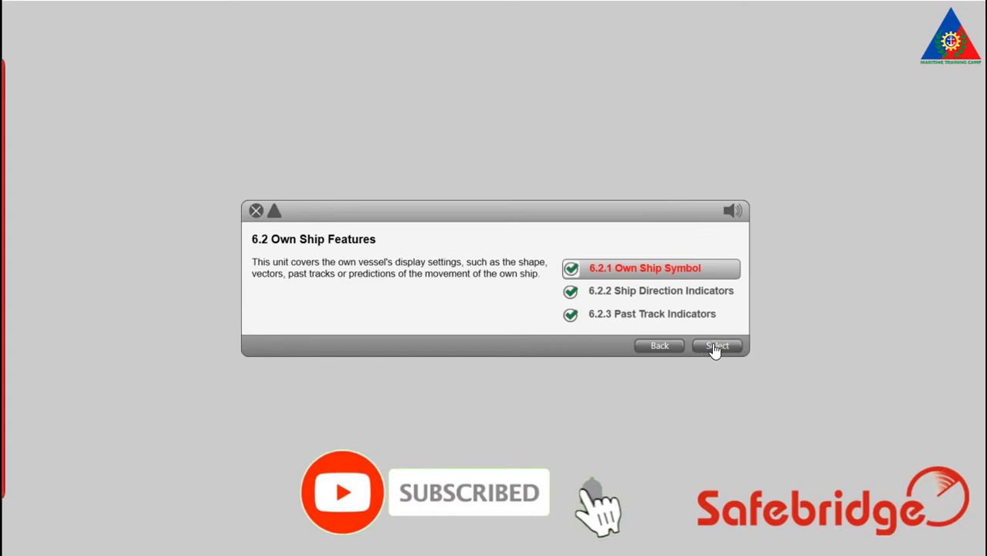
left_click(716, 348)
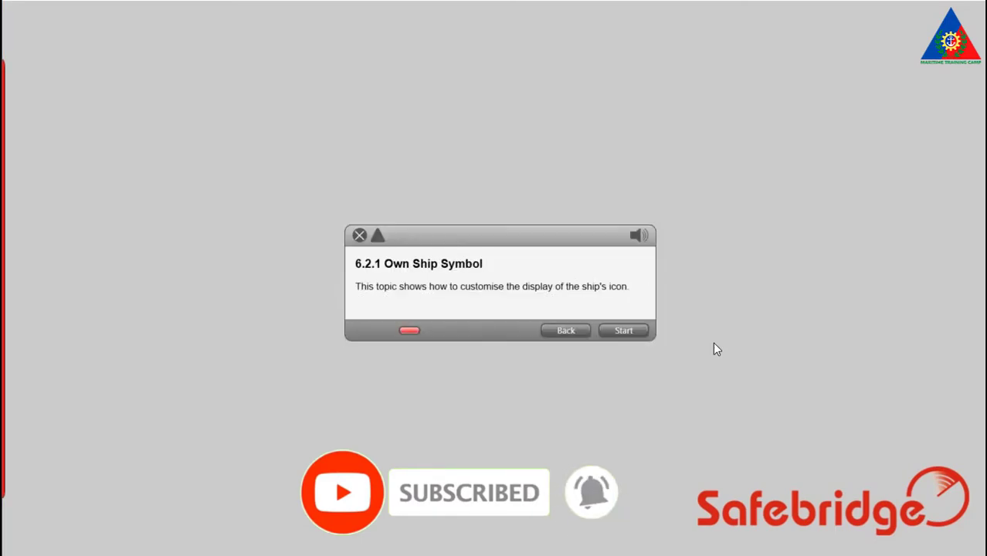
left_click(625, 331)
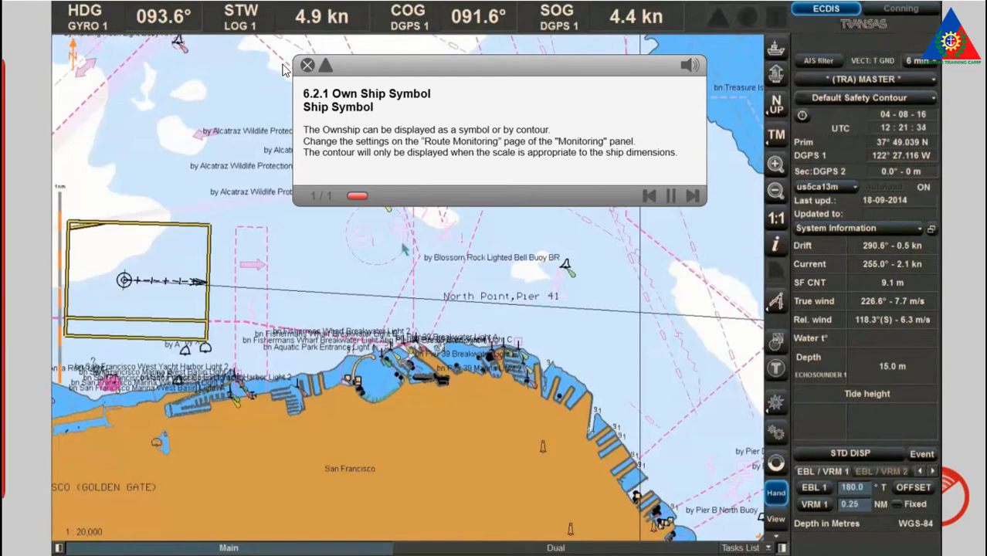
left_click(325, 68)
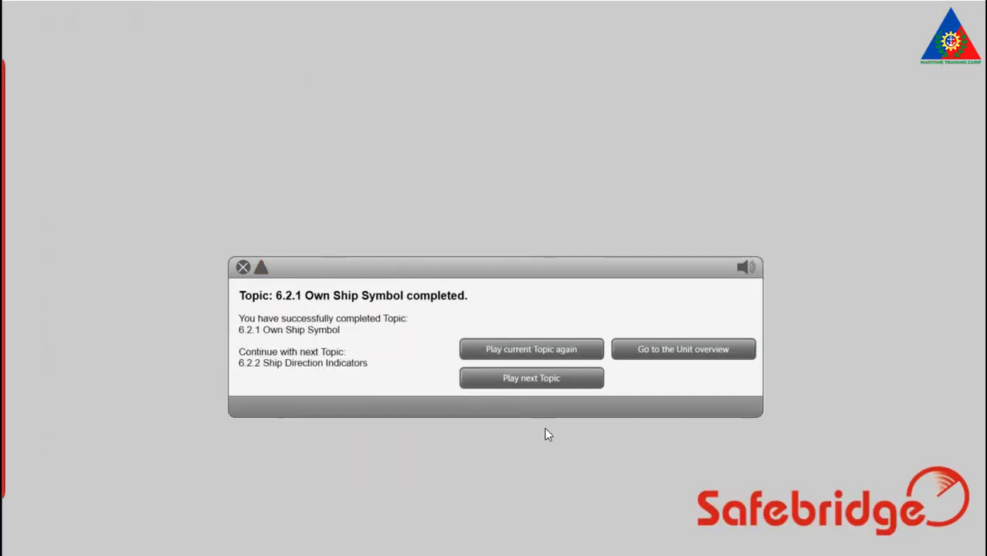
- Start topic 6.2.2 Ship Direction Indicators, collapse the Ownship Vectors note and move it clear of the chart
left_click(539, 380)
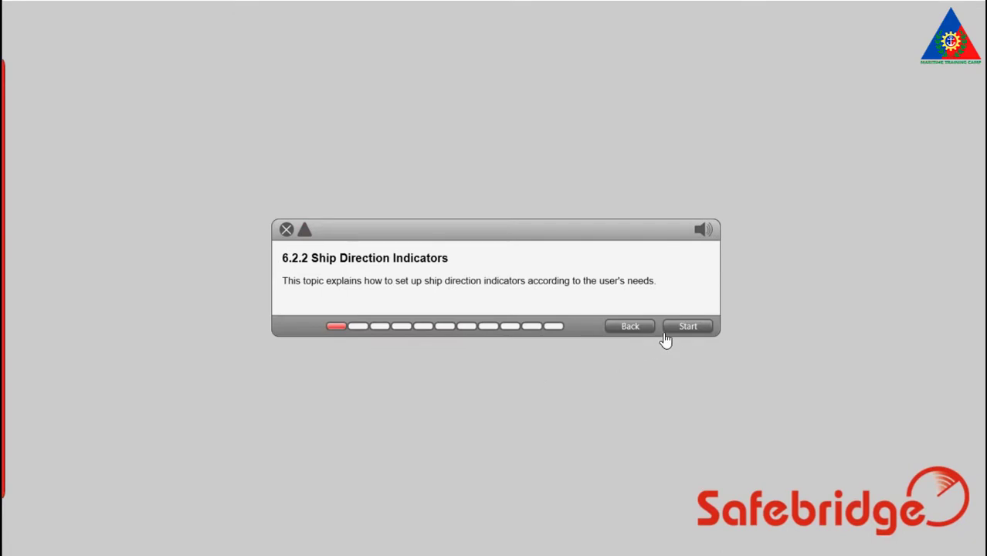
left_click(683, 328)
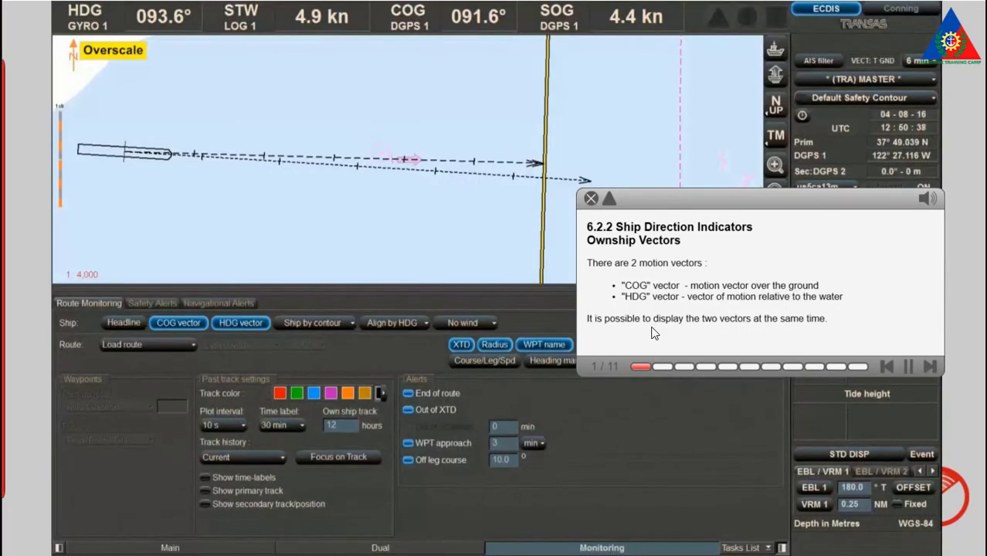
left_click(609, 199)
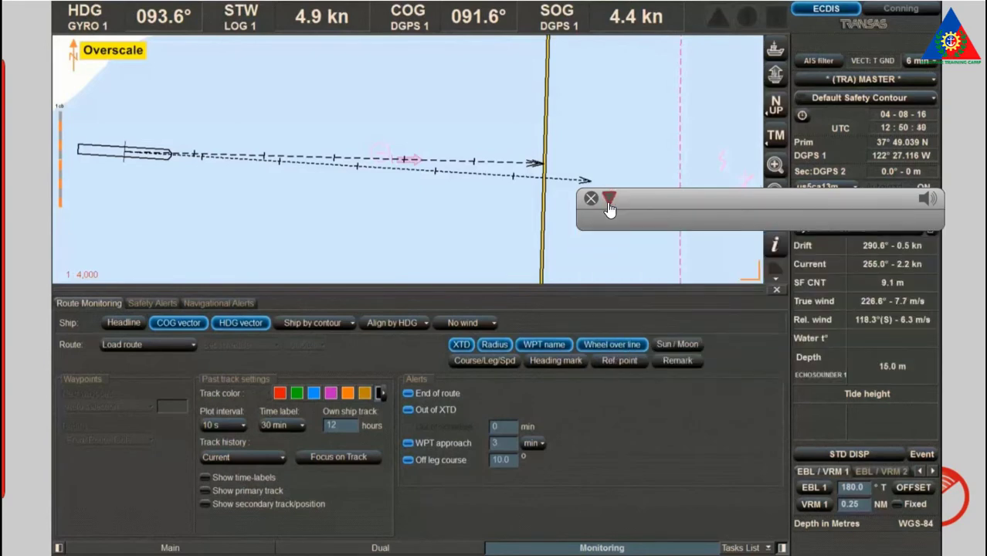
left_click_drag(658, 201, 758, 12)
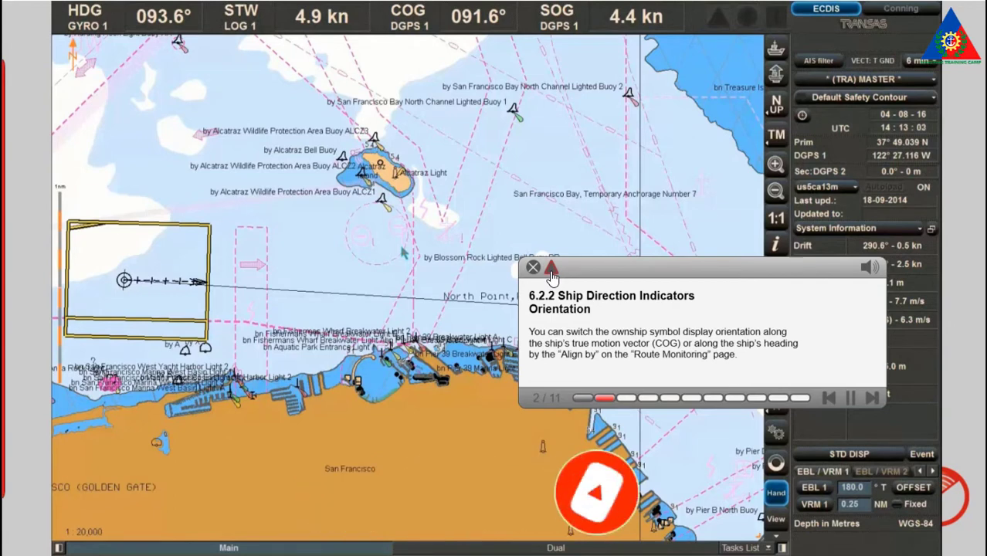
- Collapse the Orientation note, move it clear of the chart and open the Monitoring display
left_click(552, 270)
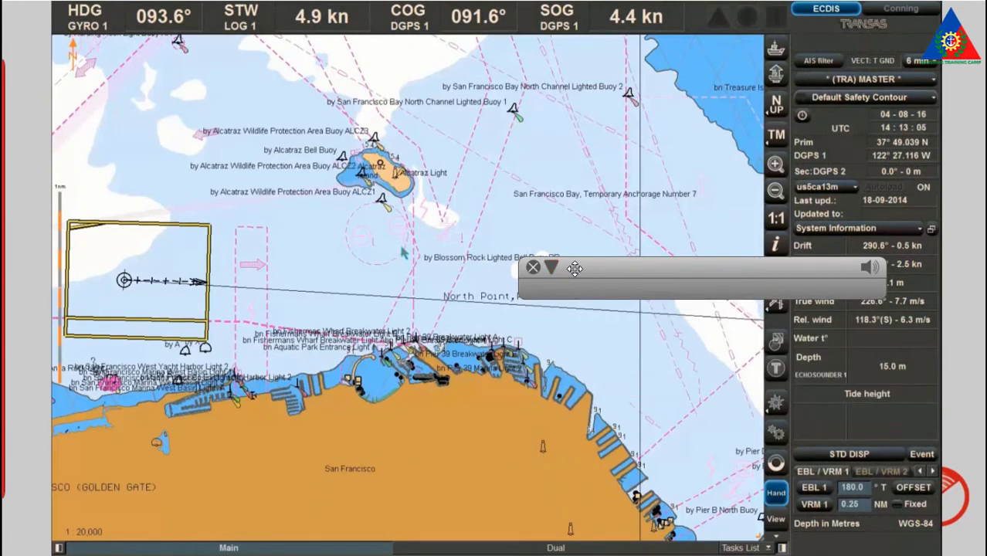
left_click_drag(575, 268, 869, 411)
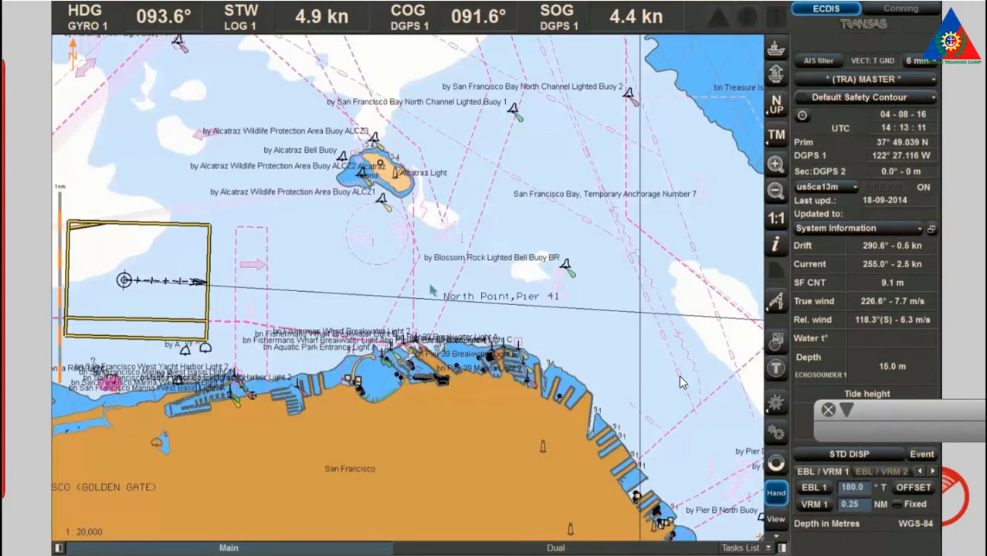
left_click(769, 547)
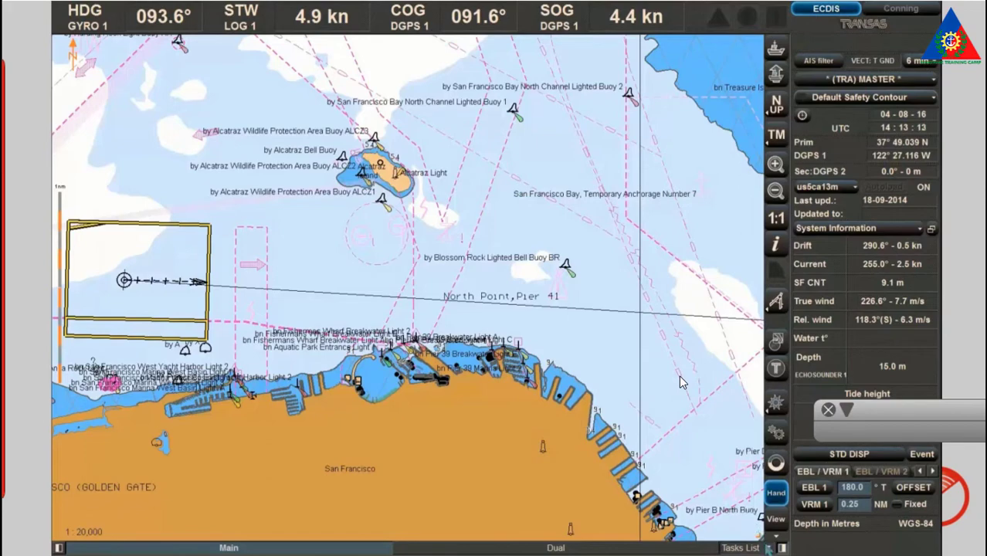
left_click(730, 462)
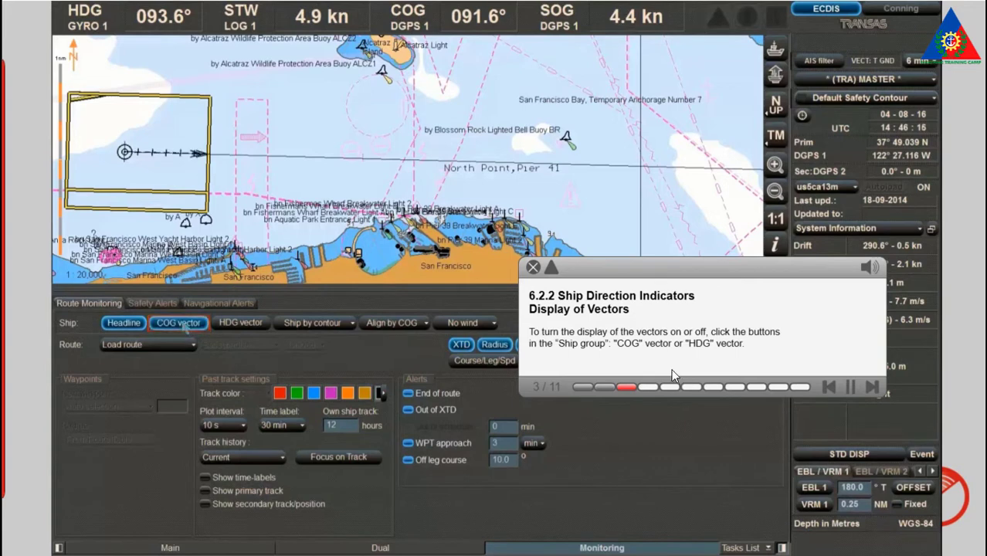
- Collapse the Display of Vectors and Vector Length Values notes in turn and move each one clear of the monitoring settings
left_click(553, 271)
left_click_drag(553, 274, 812, 411)
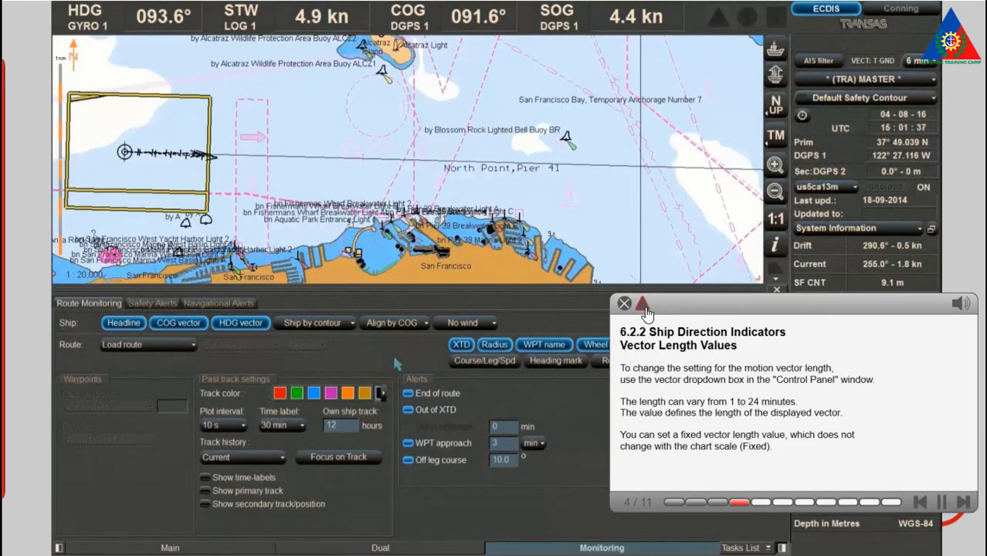
left_click(646, 306)
left_click_drag(658, 302, 854, 407)
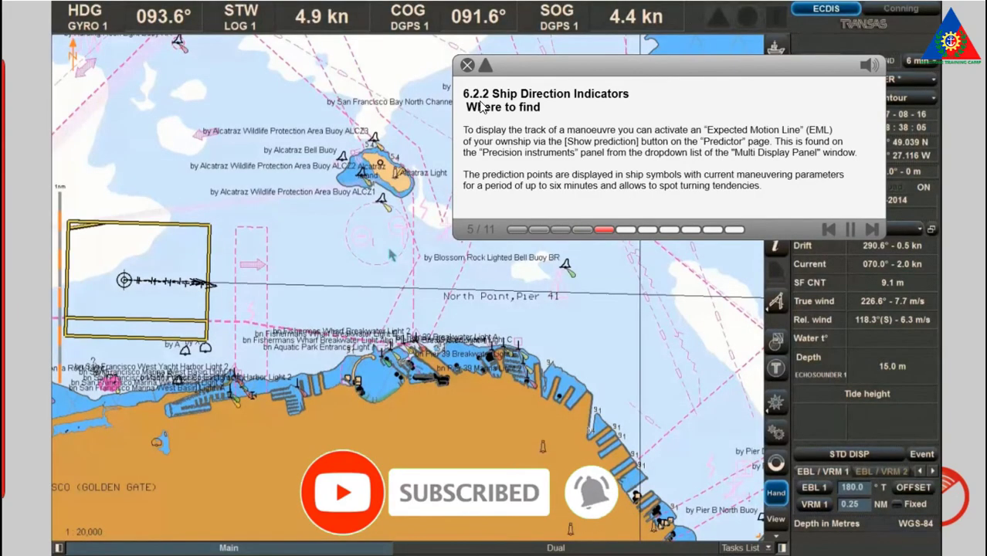
- Collapse the Where to find note and move it over the land area, clear of the control panel
left_click(487, 67)
left_click_drag(527, 91, 863, 415)
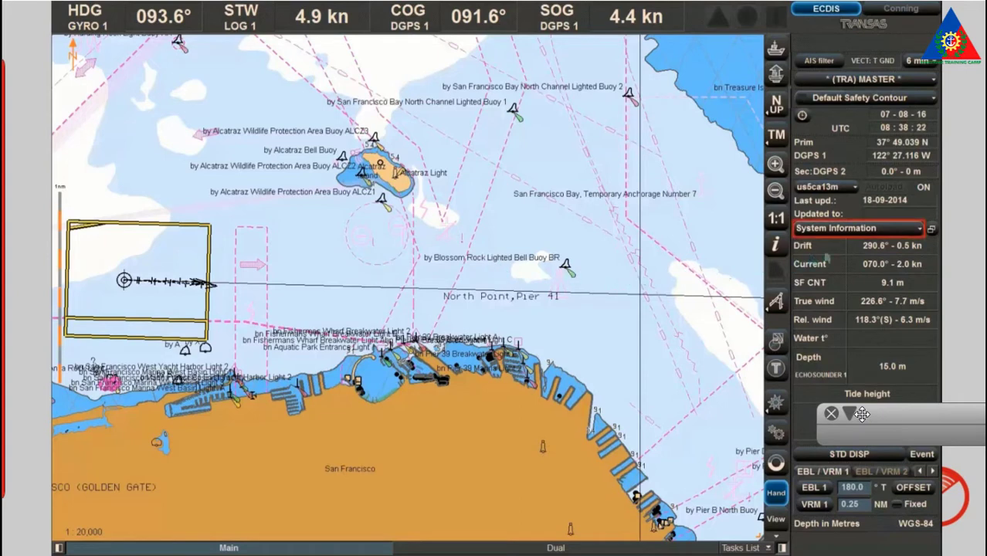
left_click_drag(862, 415, 350, 495)
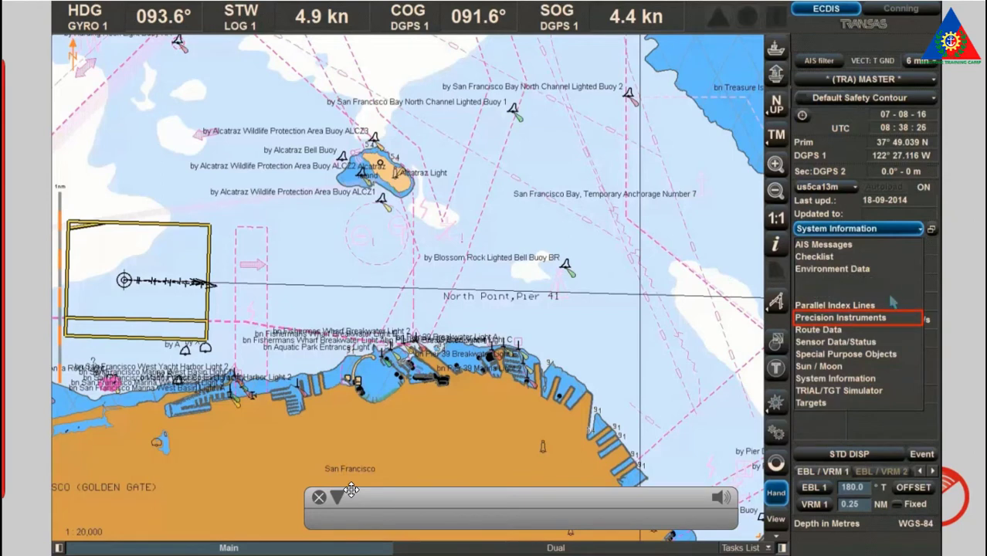
- Switch the control panel display to Precision Instruments and turn on Show prediction on its Predictor page
left_click(882, 317)
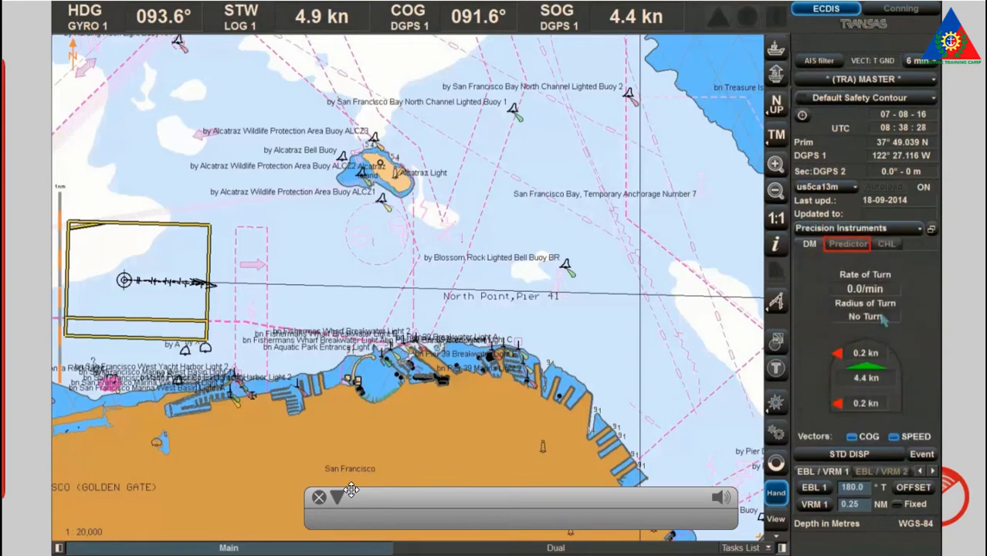
left_click(850, 244)
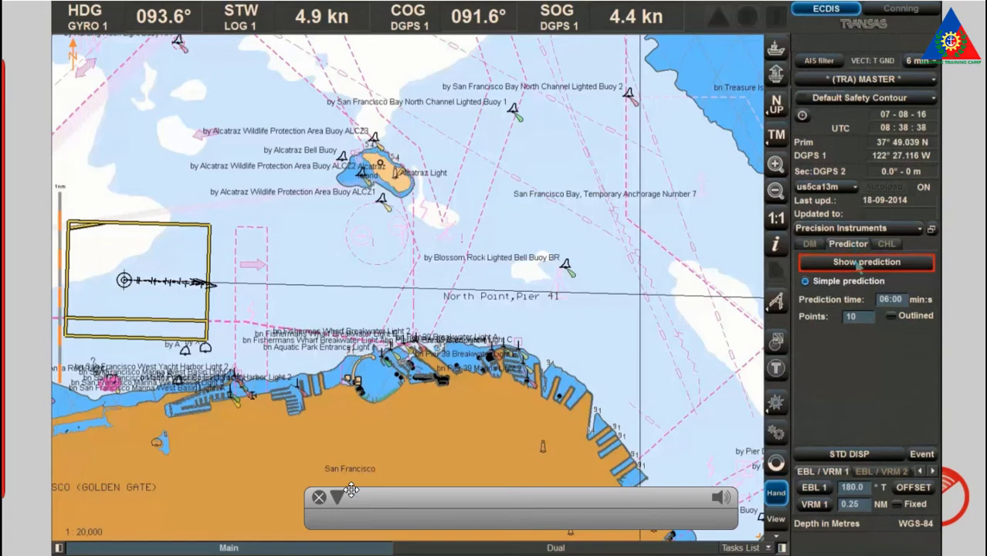
left_click(859, 263)
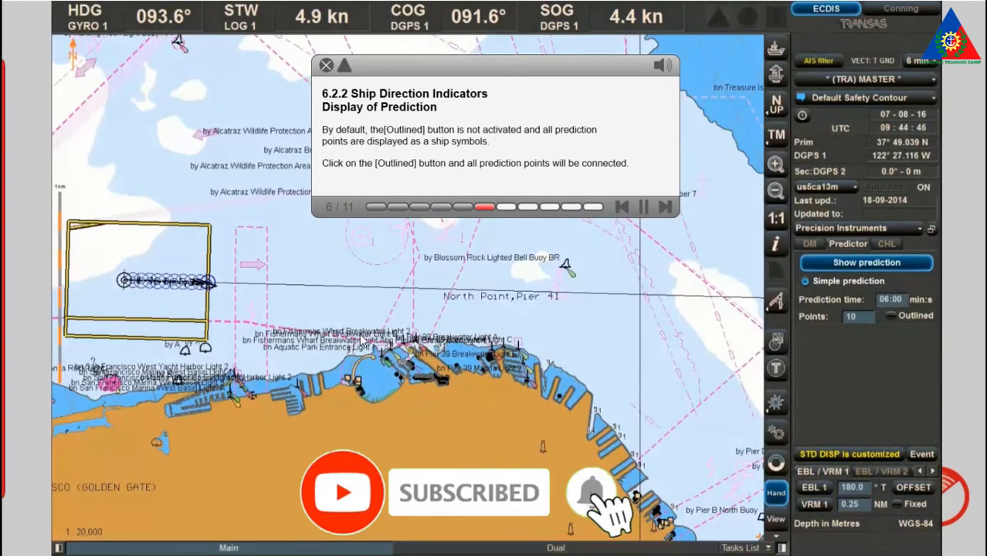
- Collapse the Display of Prediction, Deactivate Prediction and Curved Heading Line notes as each one appears
left_click(346, 67)
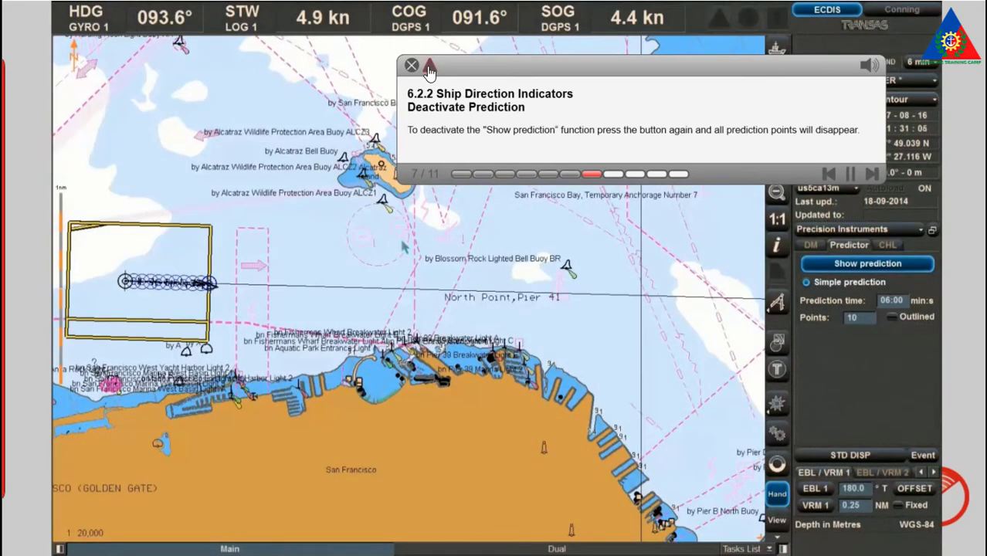
left_click(429, 68)
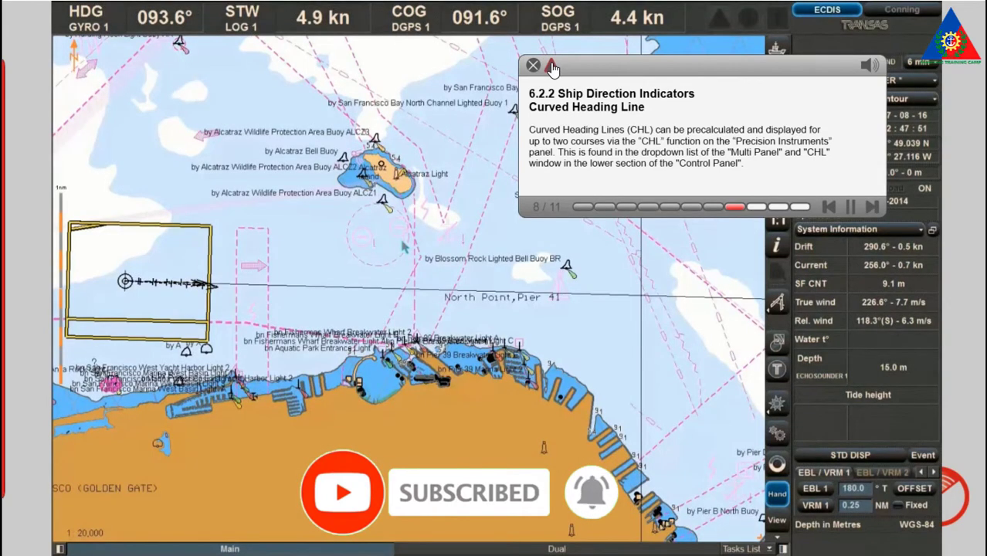
left_click(552, 65)
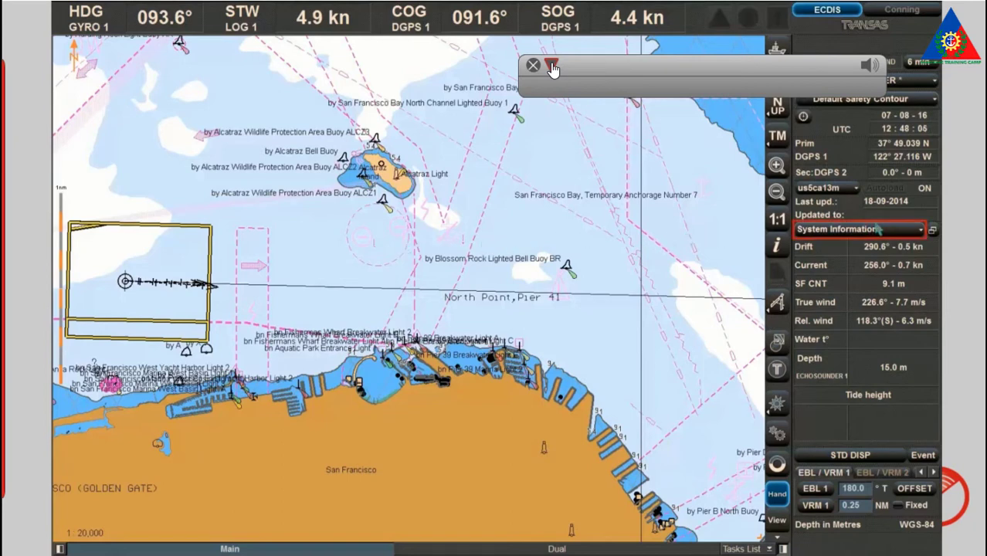
- Switch the control panel display from System Information to Precision Instruments and open its CHL page
left_click(924, 231)
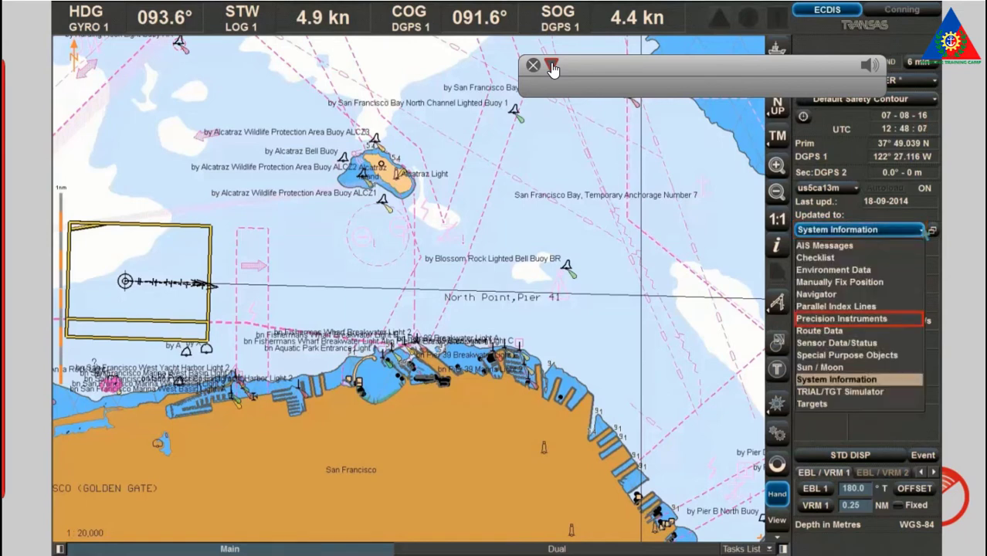
left_click(879, 318)
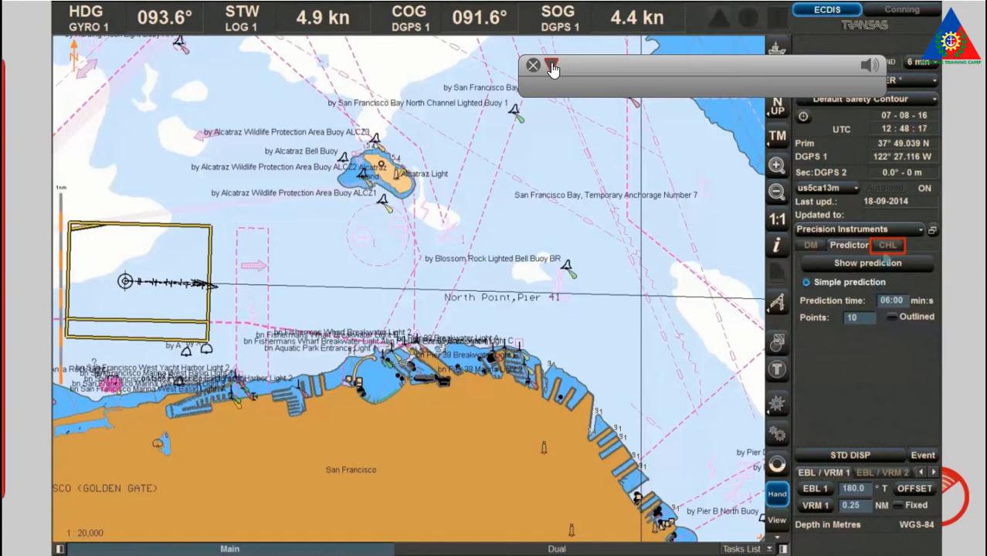
left_click(889, 247)
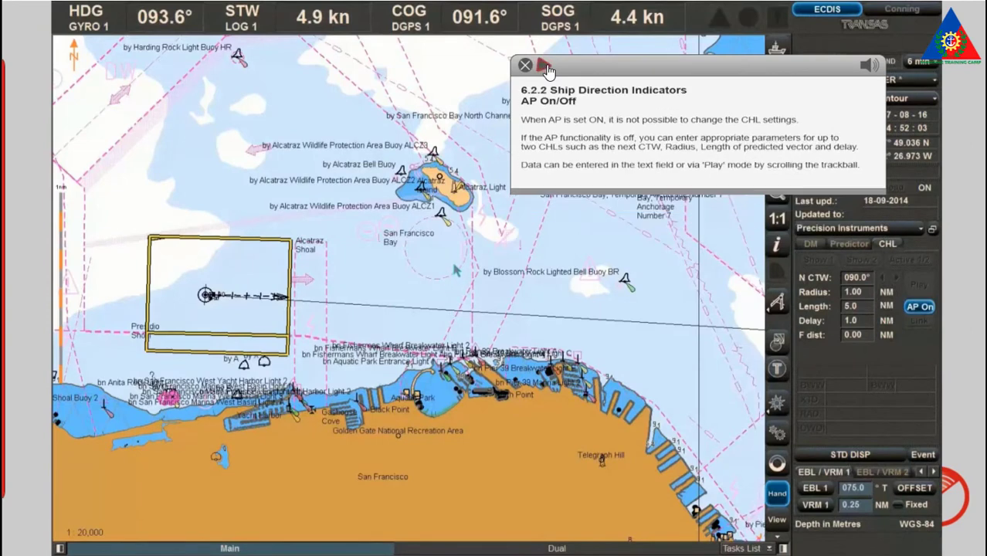
- Collapse the AP On/Off, CHL Display and Switch between CHLs notes as each one appears
left_click(545, 67)
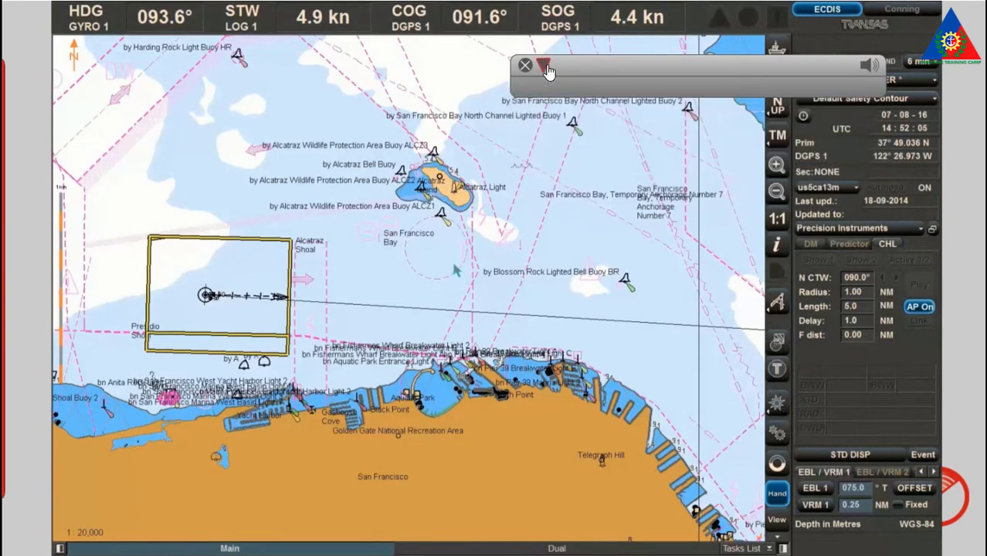
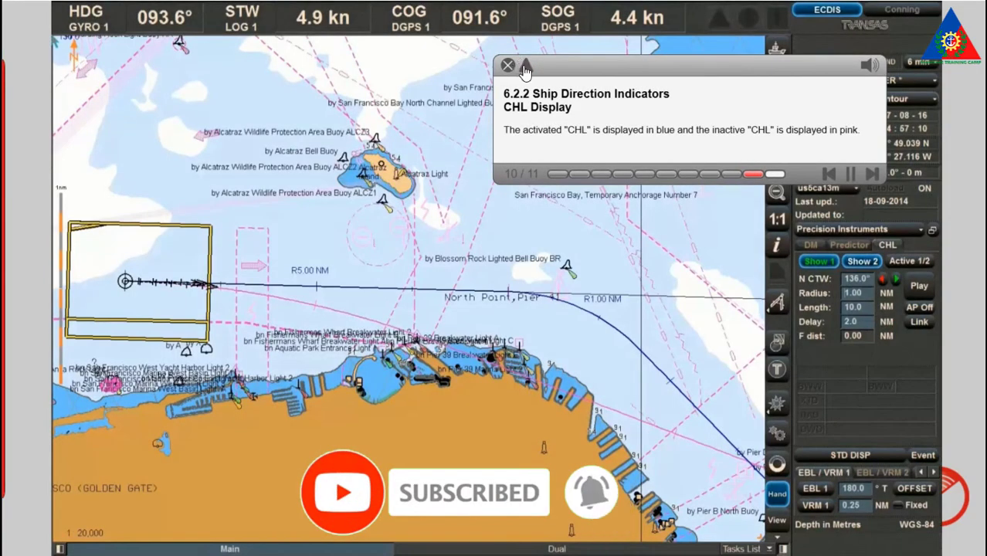
left_click(524, 68)
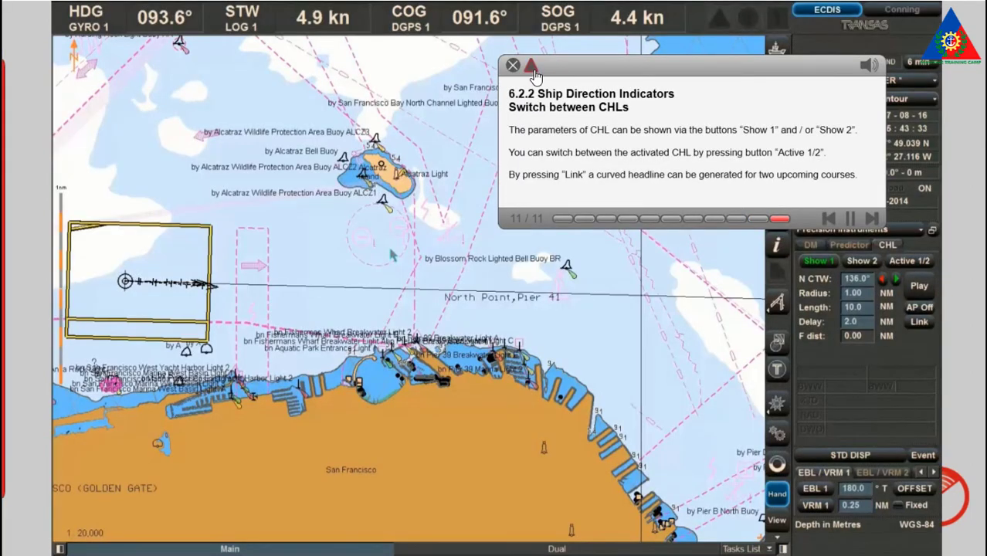
left_click(534, 69)
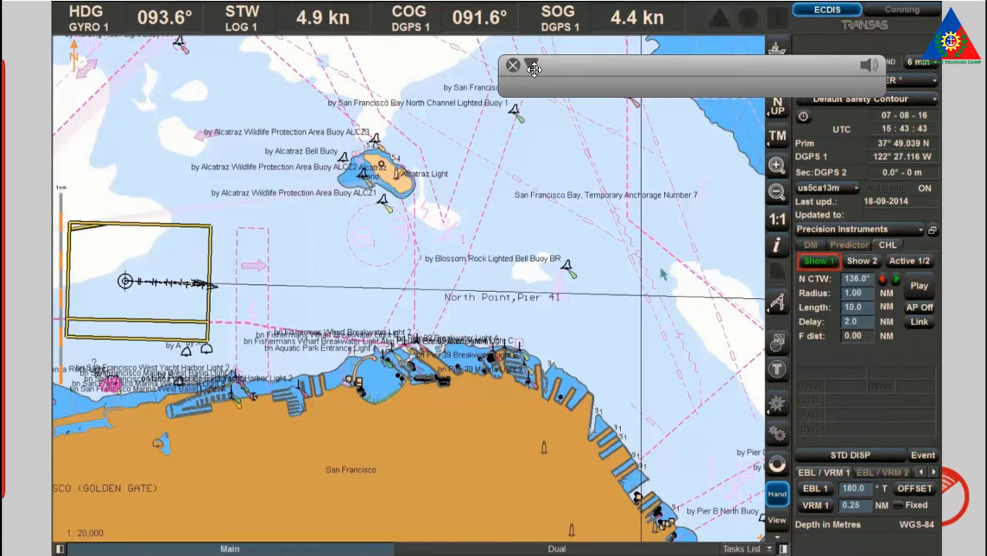
- Show curved heading lines 1 and 2 on the chart, switch the active line and link the two
left_click(815, 263)
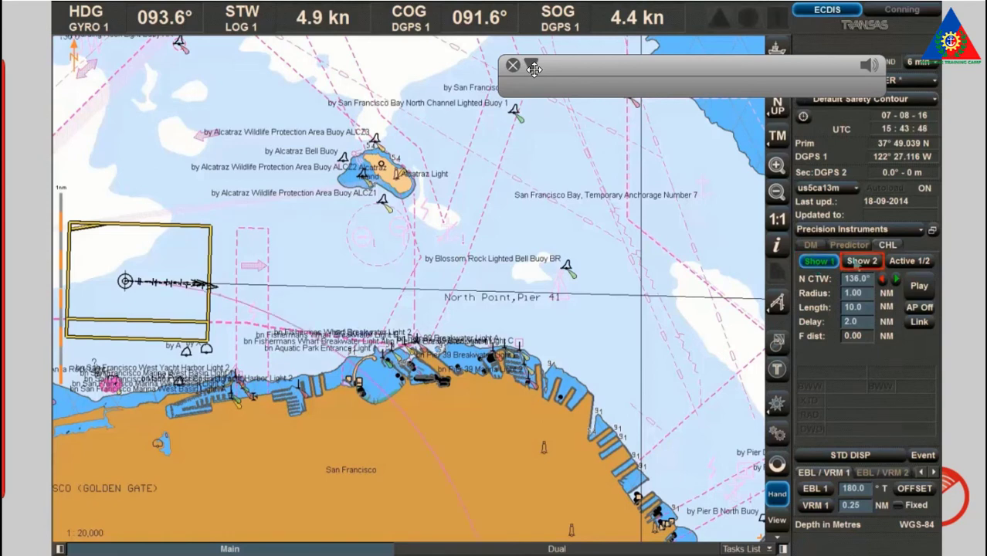
left_click(863, 263)
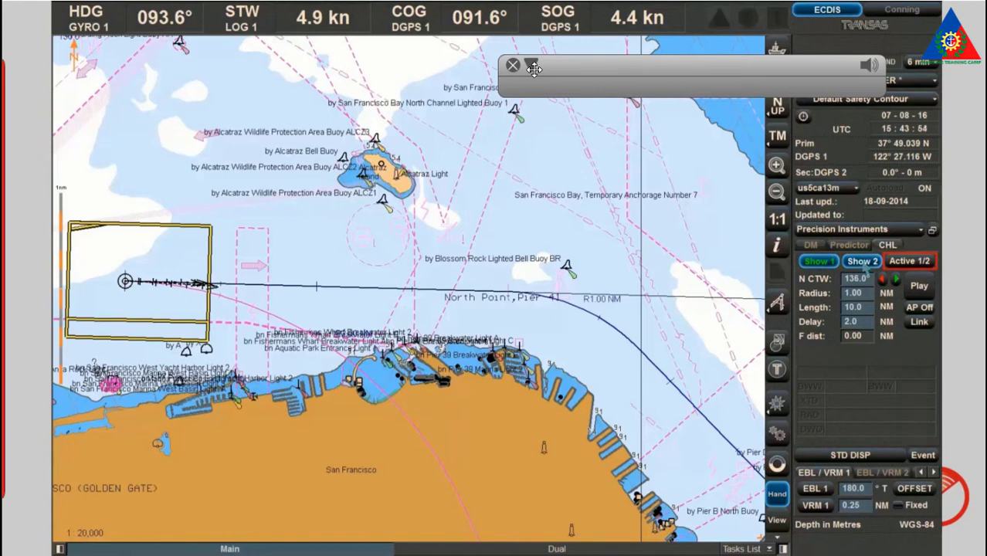
left_click(912, 263)
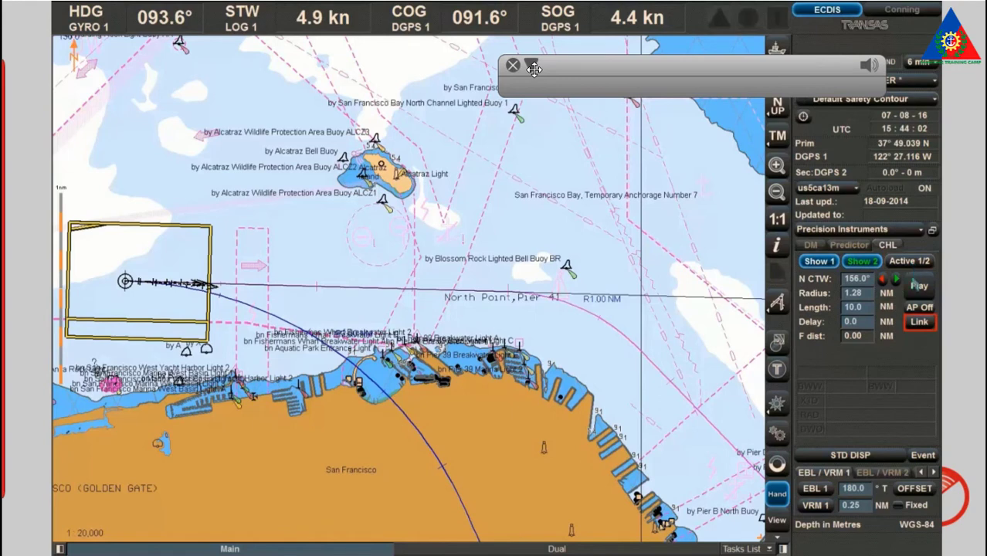
left_click(921, 326)
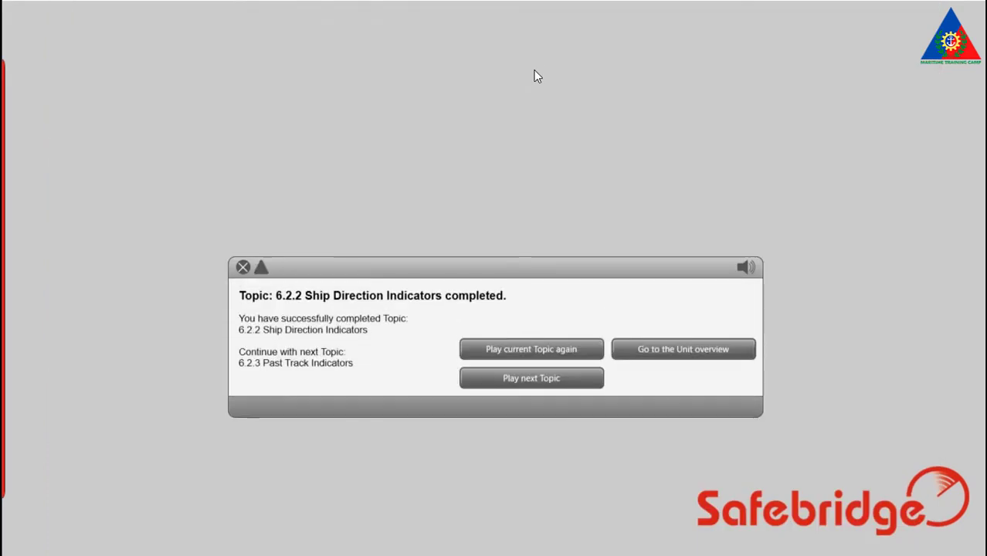
- Continue to topic 6.2.3 Past Track Indicators, start it, and collapse its track history note and move it clear of the control panel
key("super")
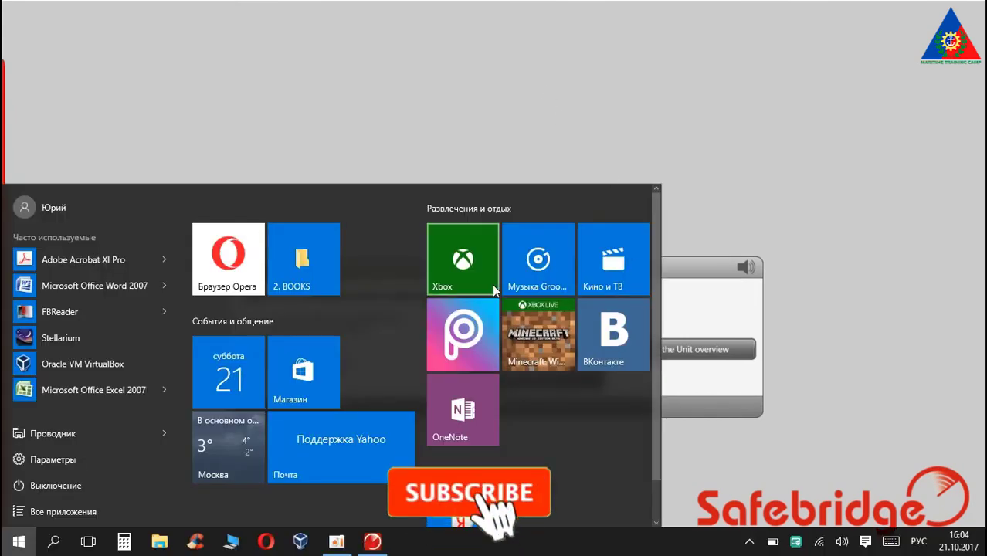
left_click(338, 543)
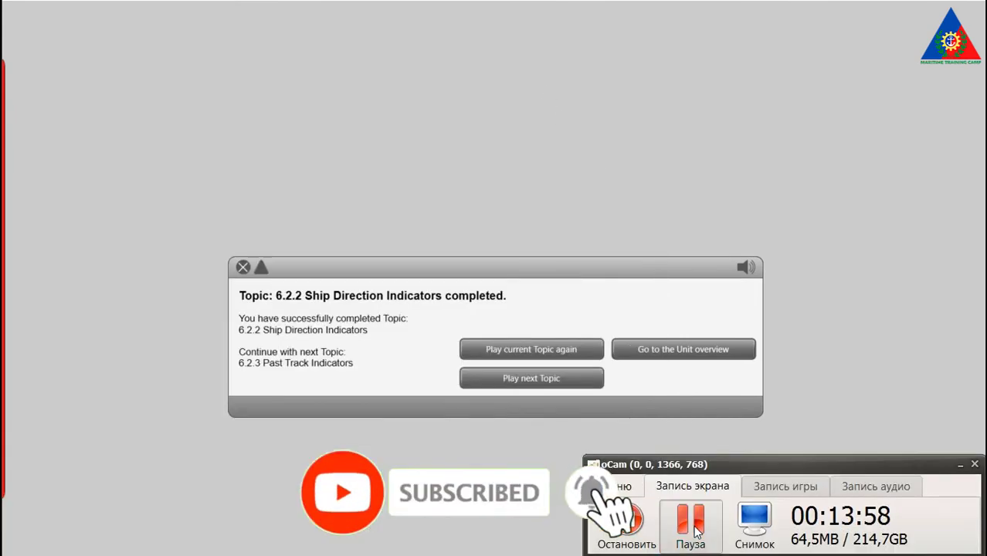
left_click(544, 333)
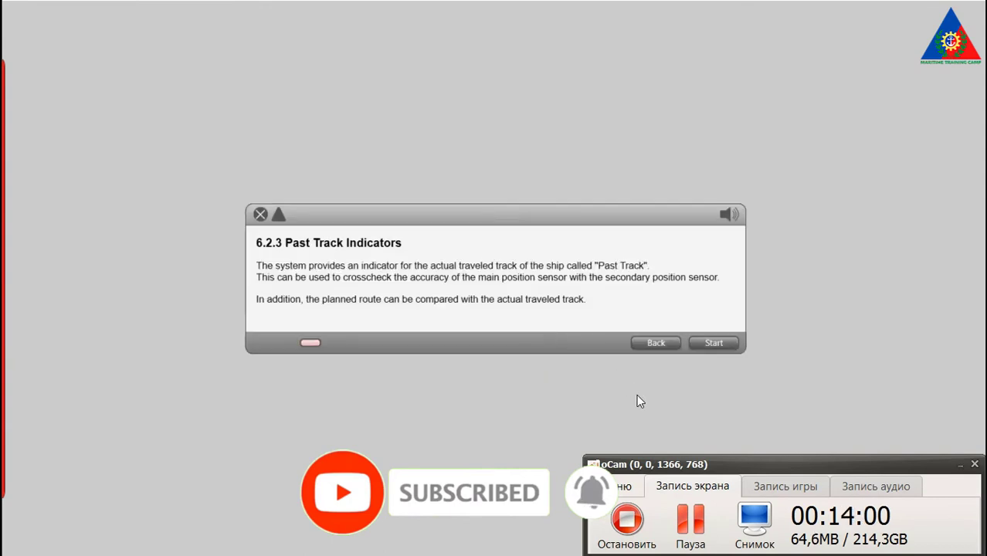
left_click(960, 465)
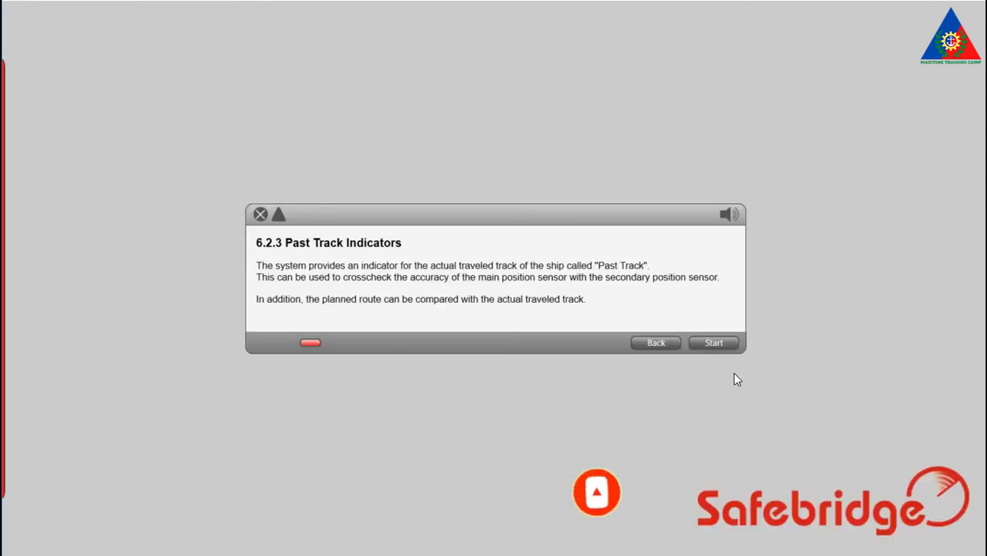
left_click(706, 343)
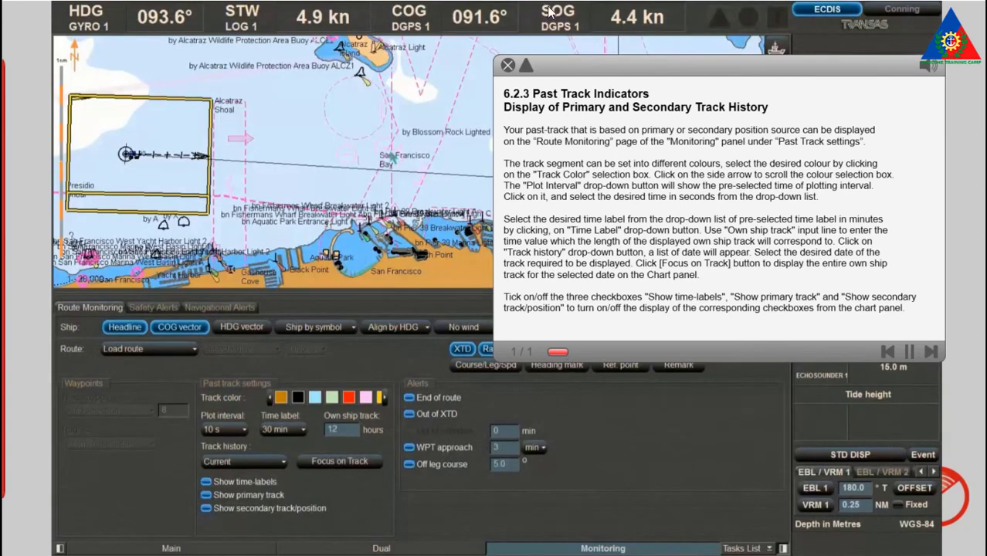
left_click(528, 68)
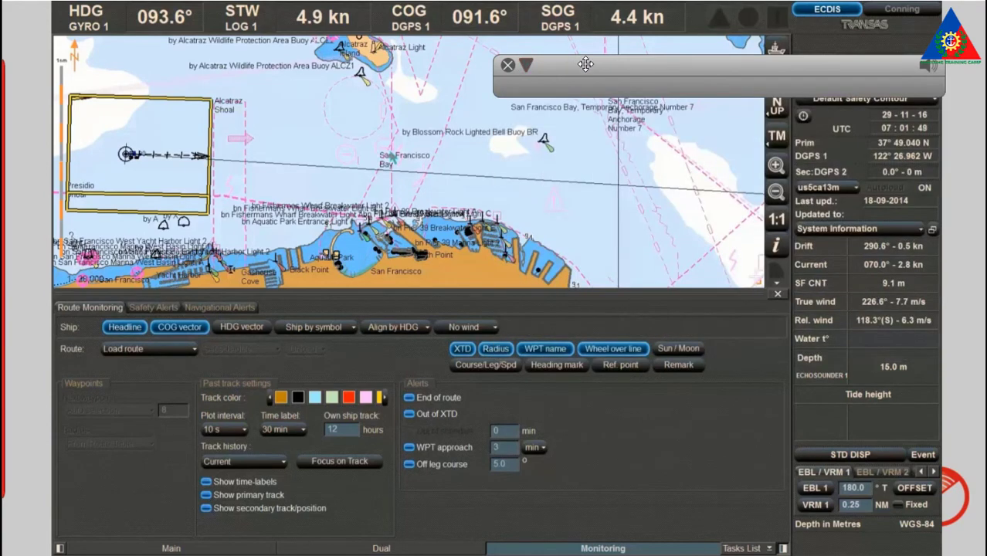
left_click_drag(582, 65, 398, 52)
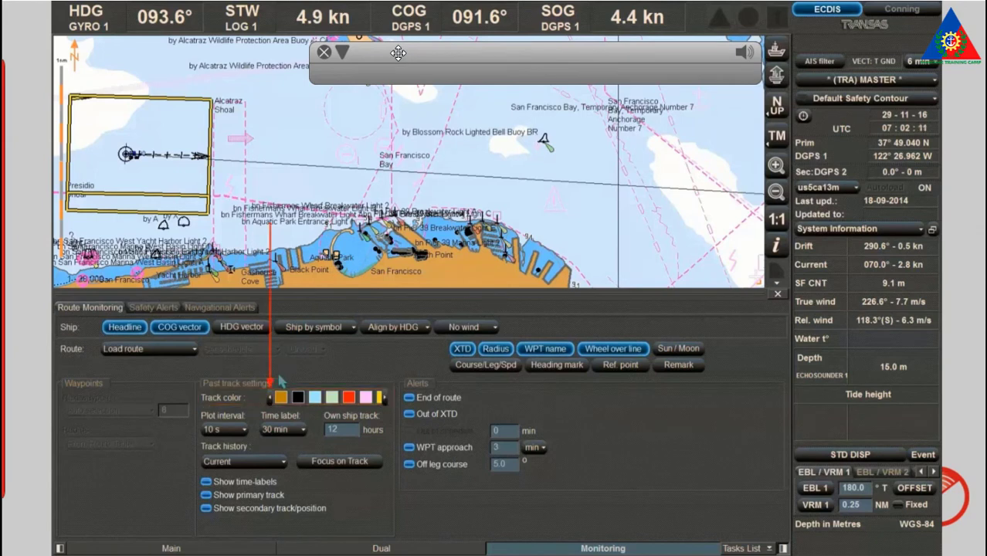
- Scroll through the past track colours in both directions and select 10 s as the plot interval
left_click(270, 397)
left_click(270, 397)
left_click(270, 397)
left_click(270, 397)
left_click(384, 397)
left_click(384, 397)
left_click(384, 397)
left_click(384, 397)
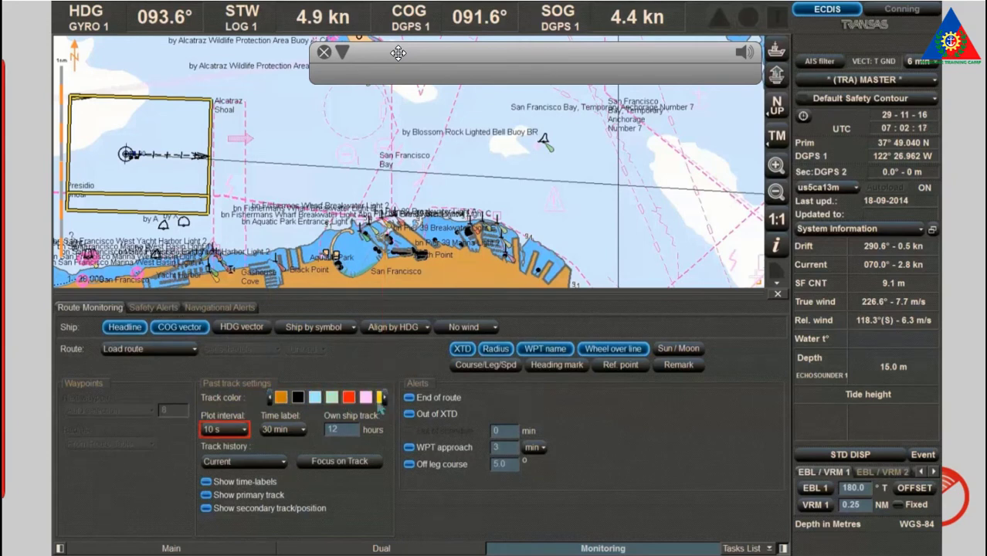
left_click(243, 428)
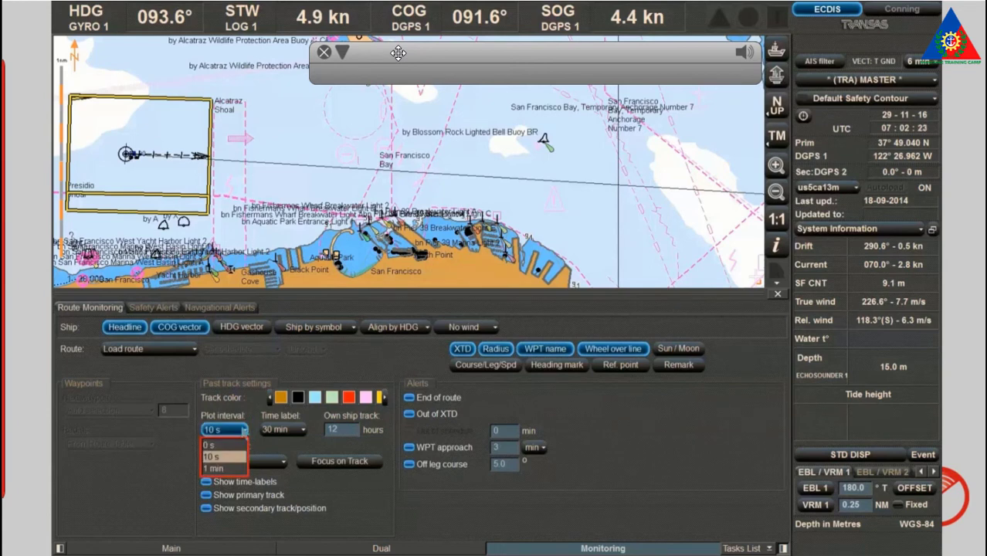
left_click(242, 458)
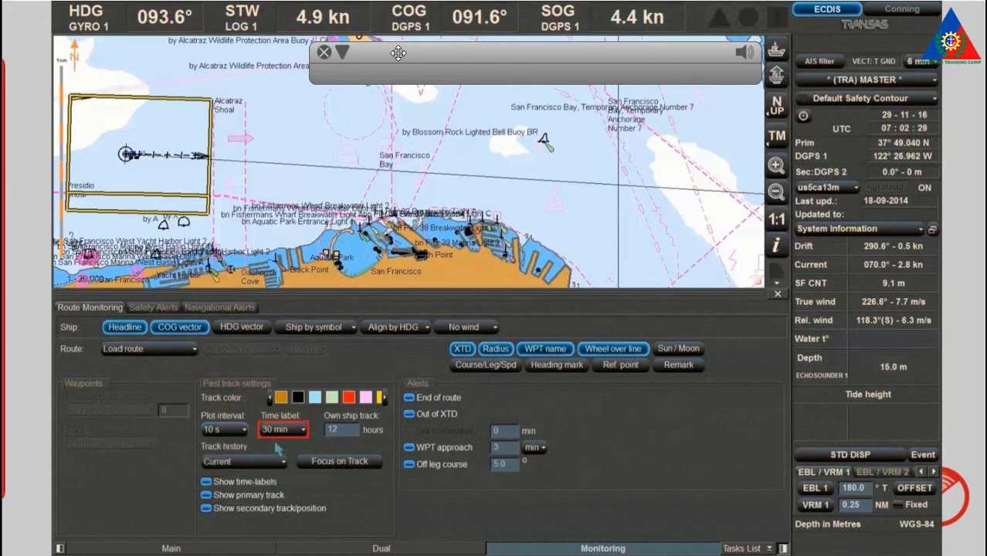
- Set the past track time label to 30 min and the own ship track length to 12 hours
left_click(301, 431)
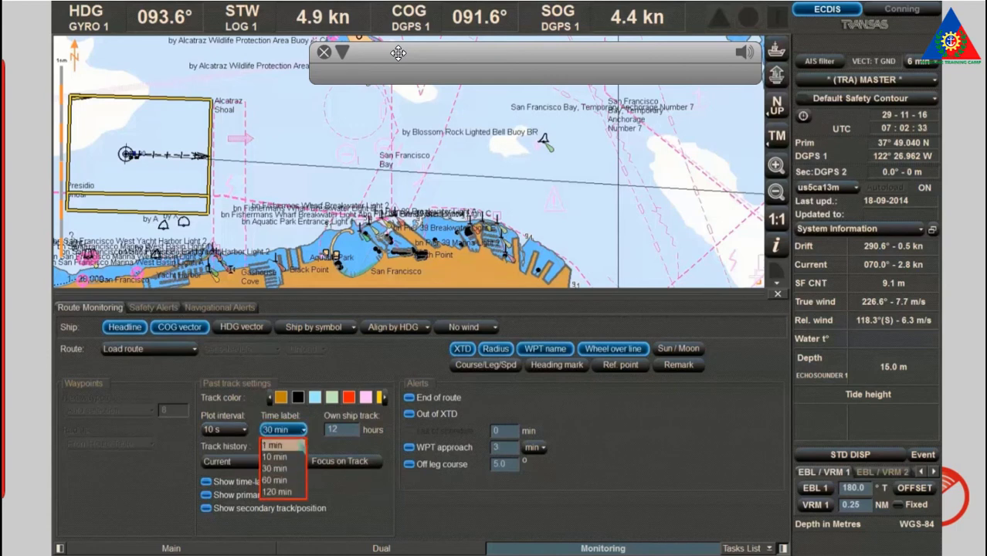
left_click(299, 469)
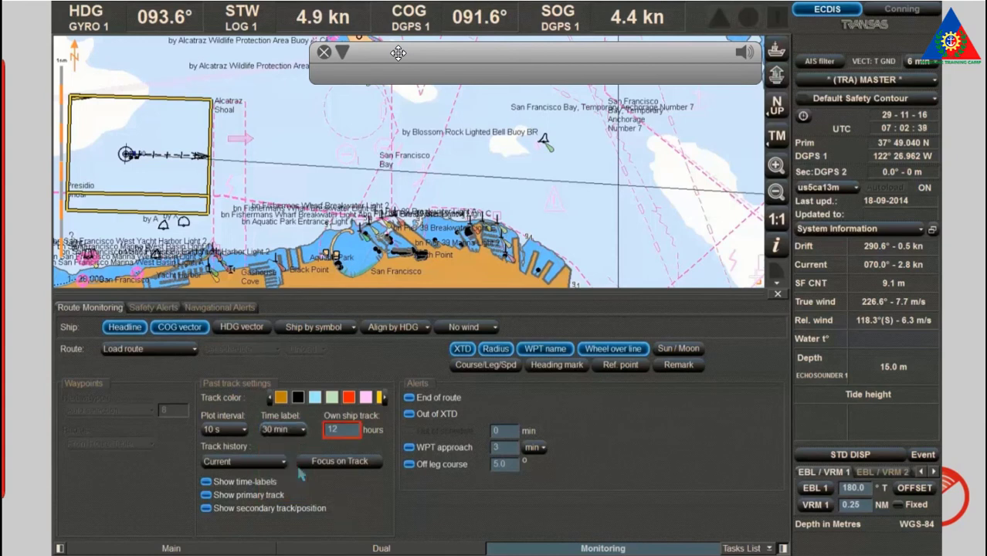
double_click(332, 430)
type("1")
key("Return")
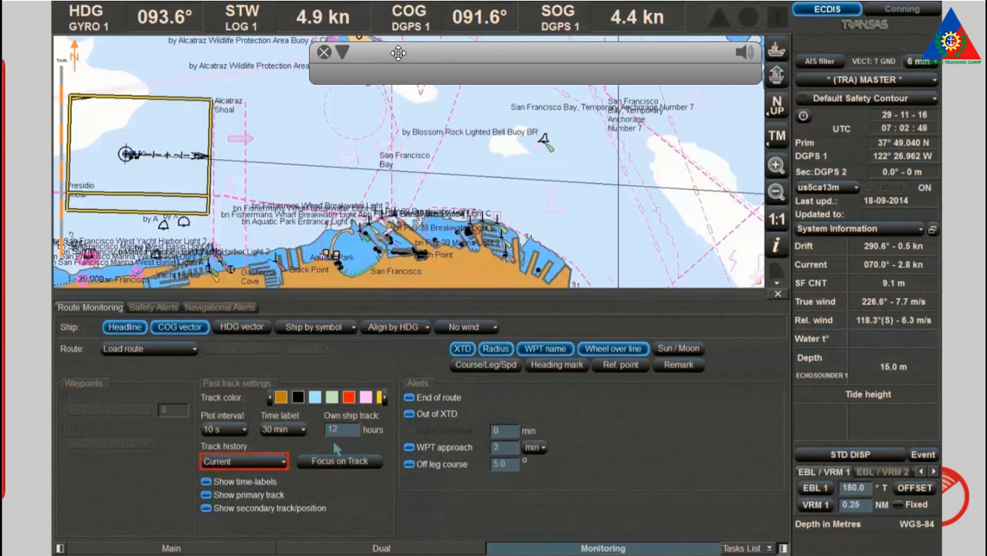
- Choose 19-09-2016 as the track history, and continue to module 7 Chart Maintenance once the Route Monitoring module is finished
left_click(274, 462)
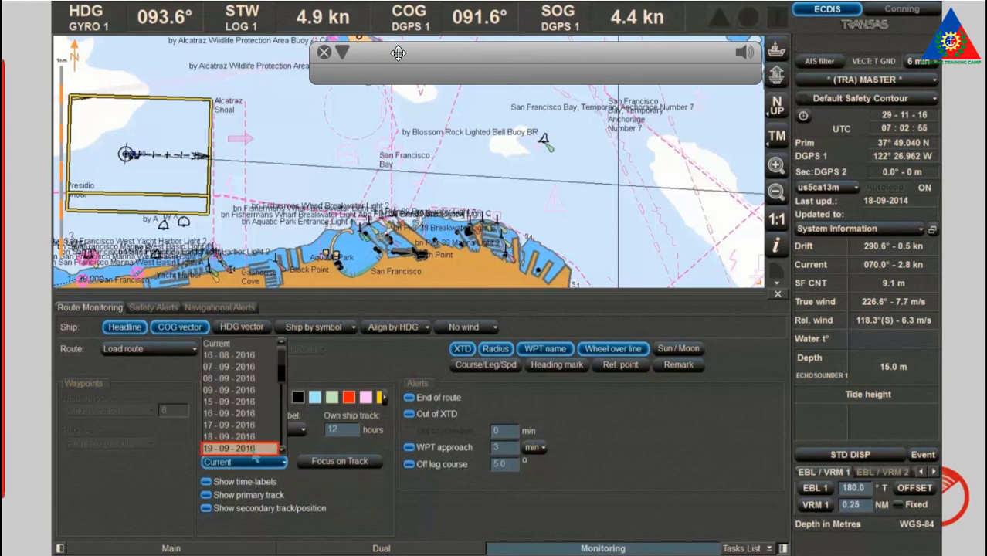
left_click(255, 450)
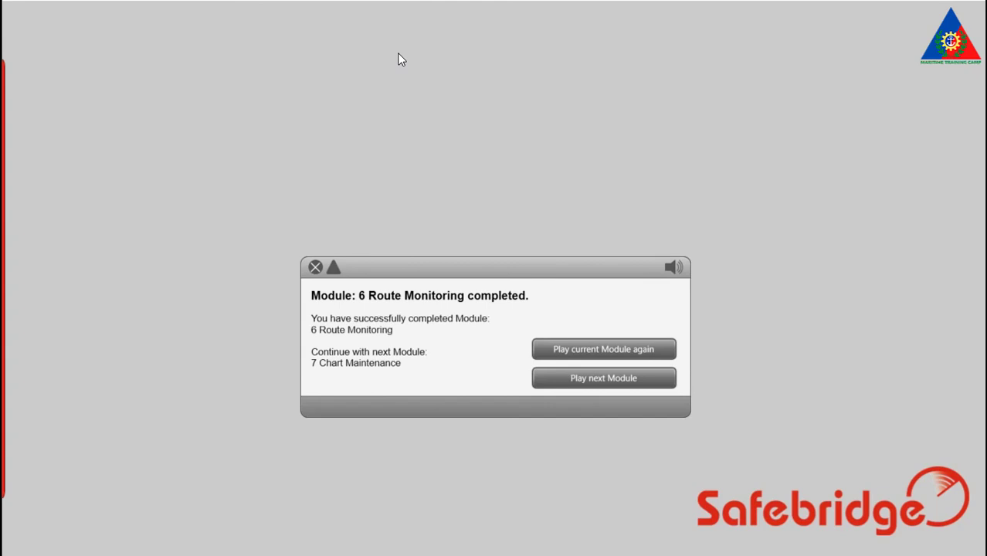
left_click(603, 382)
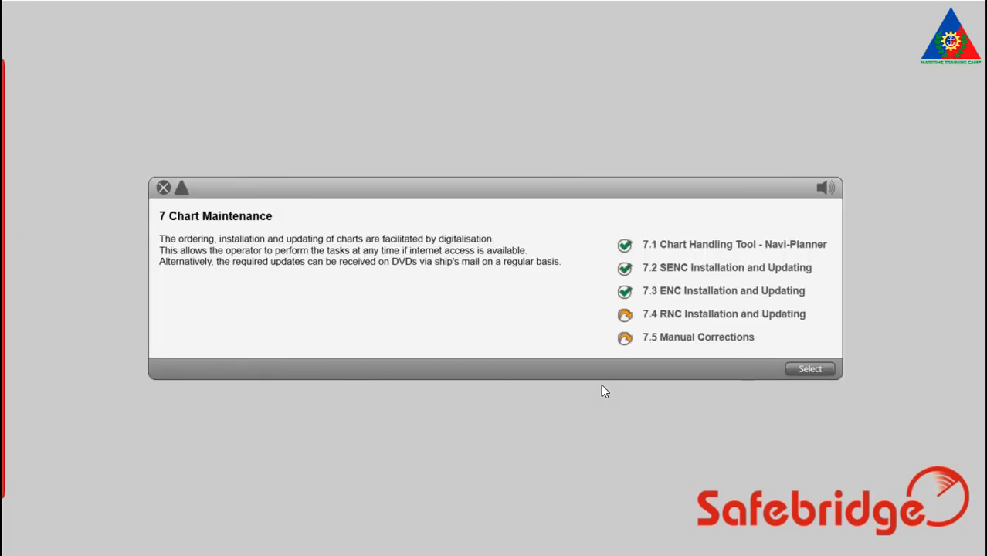
key("super")
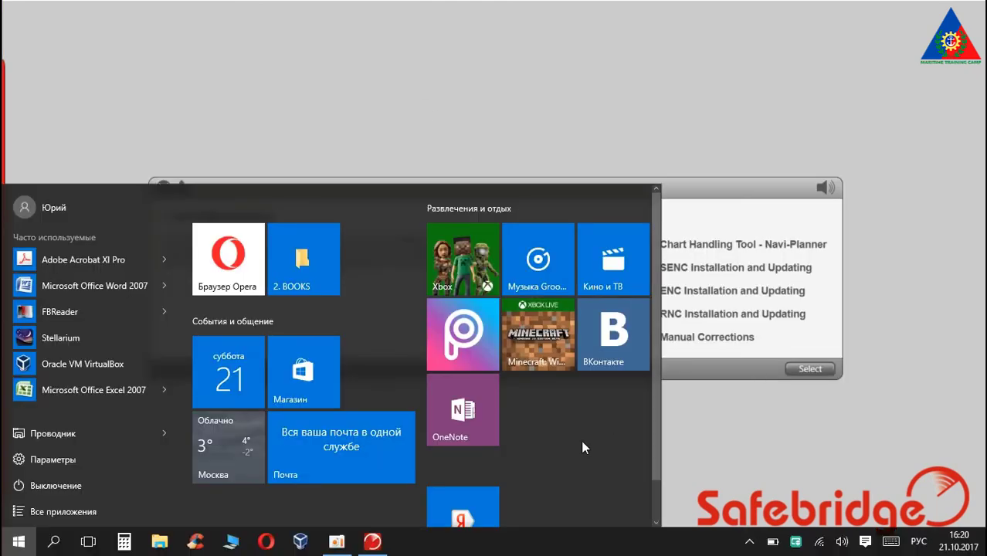
left_click(352, 549)
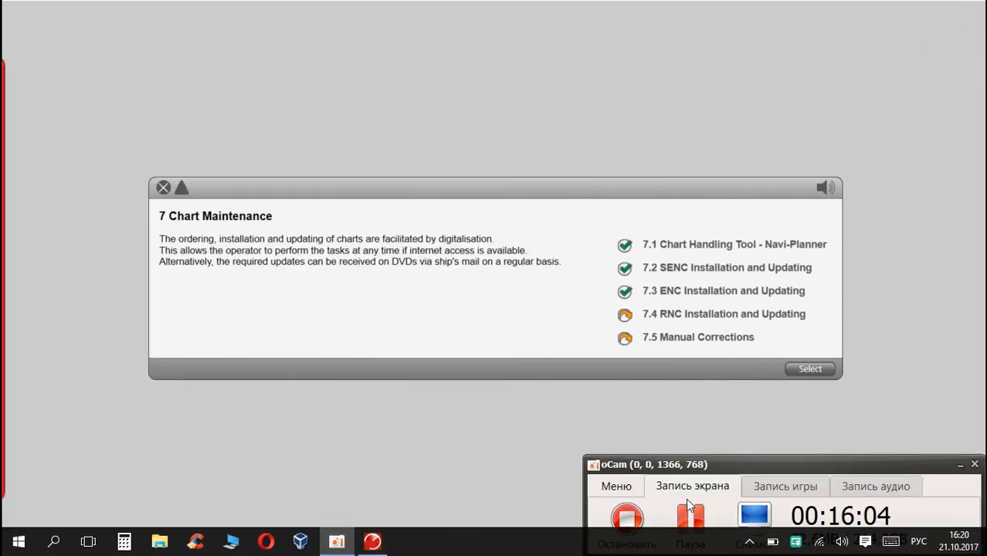